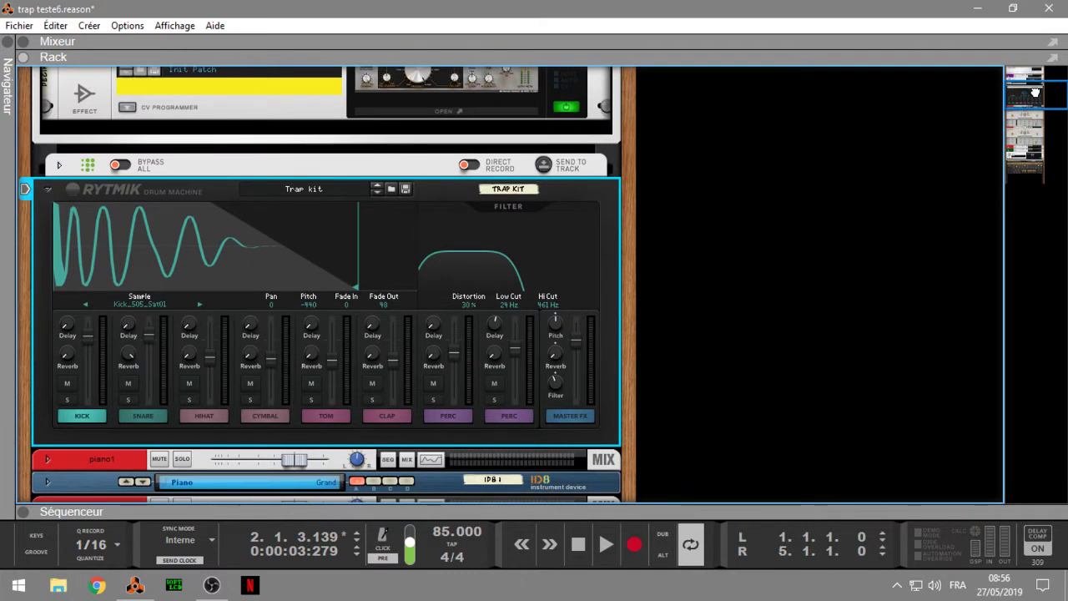
# - Play the song with the Rytmik drum machine in view and unfold the Drum Sequencer player above it
pyautogui.moveTo(1034, 93); pyautogui.dragTo(1035, 96)
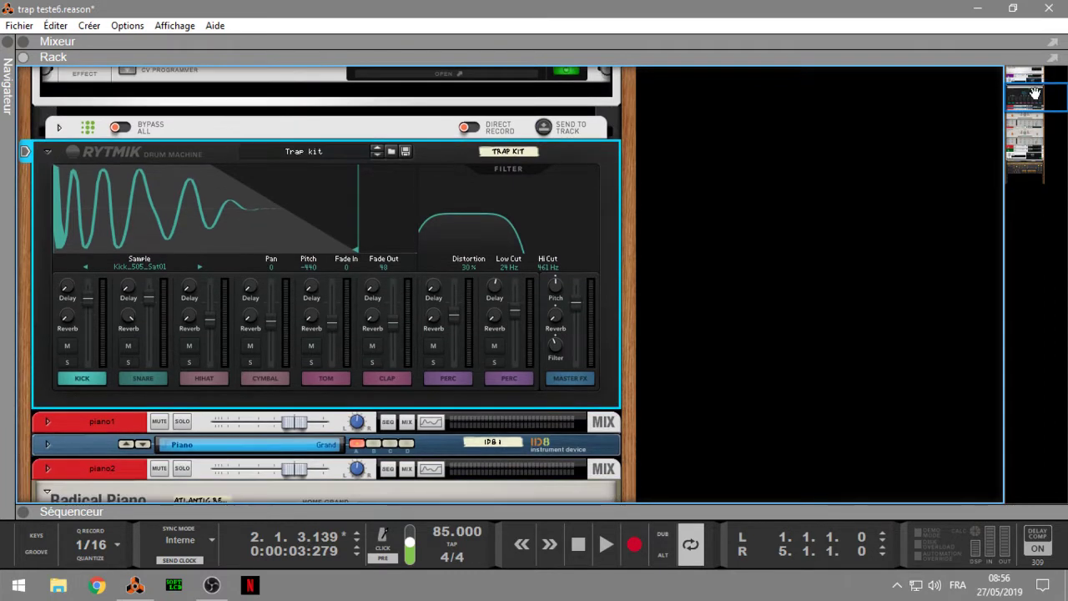
pyautogui.click(734, 188)
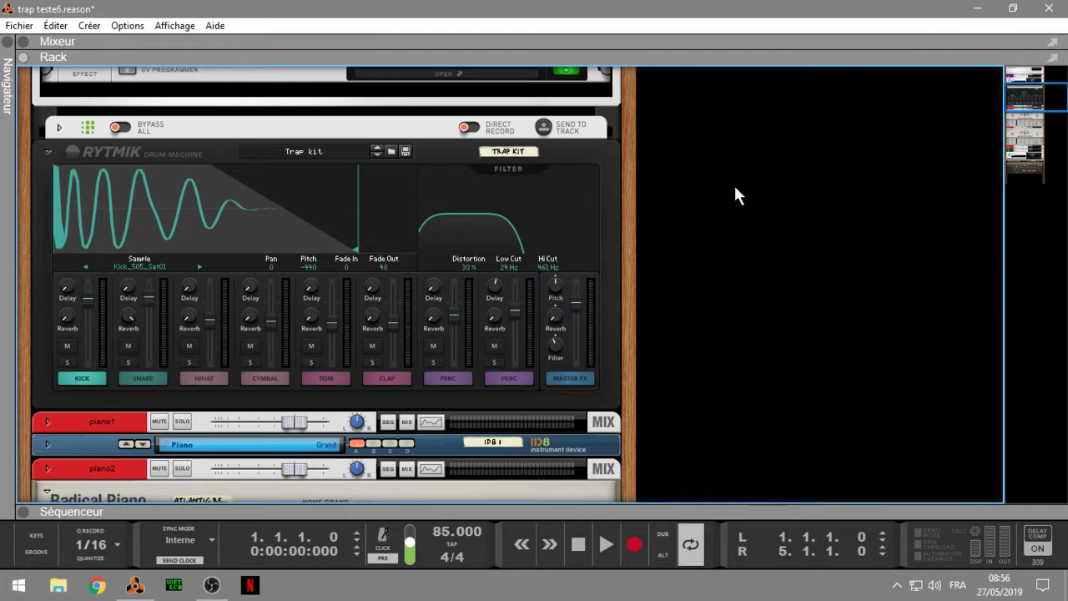
pyautogui.press('space')
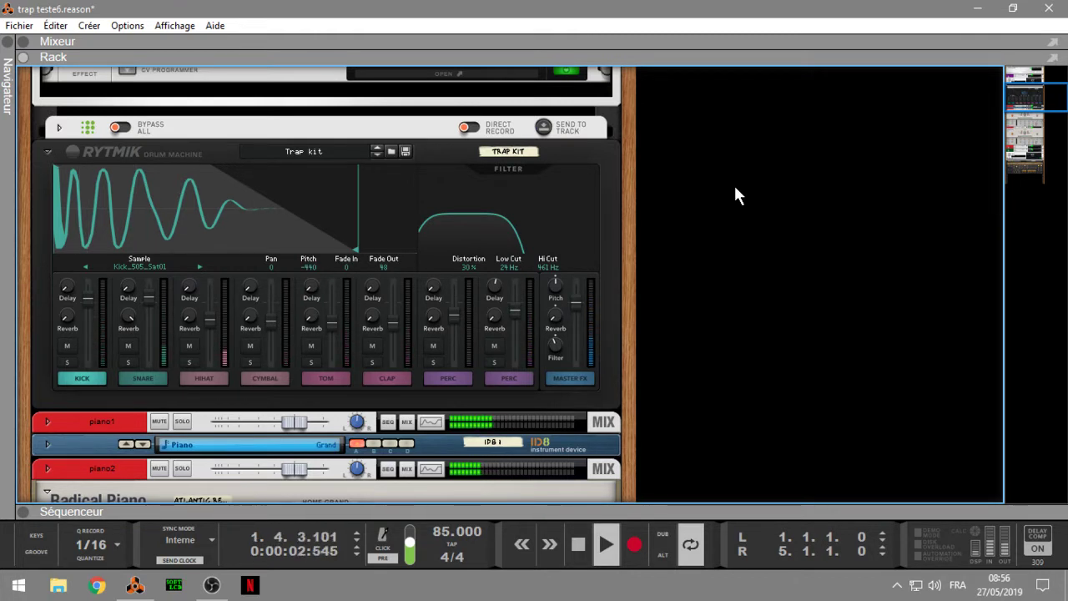
pyautogui.click(58, 127)
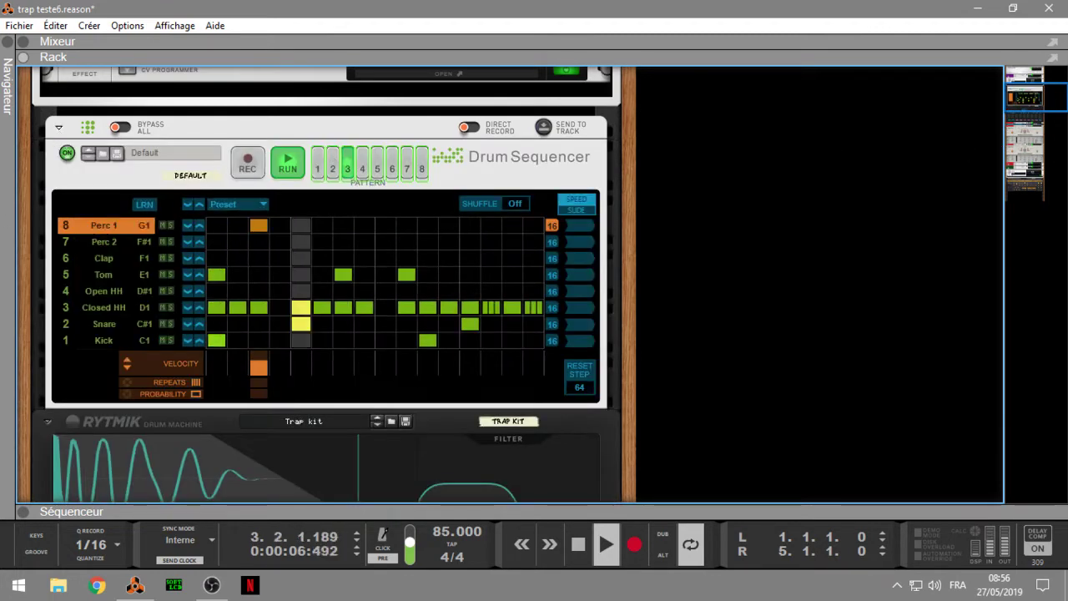
# - Review the Drum Sequencer's pattern and browse the list of Rytmik patches without loading another one
pyautogui.moveTo(1026, 94); pyautogui.dragTo(1026, 99)
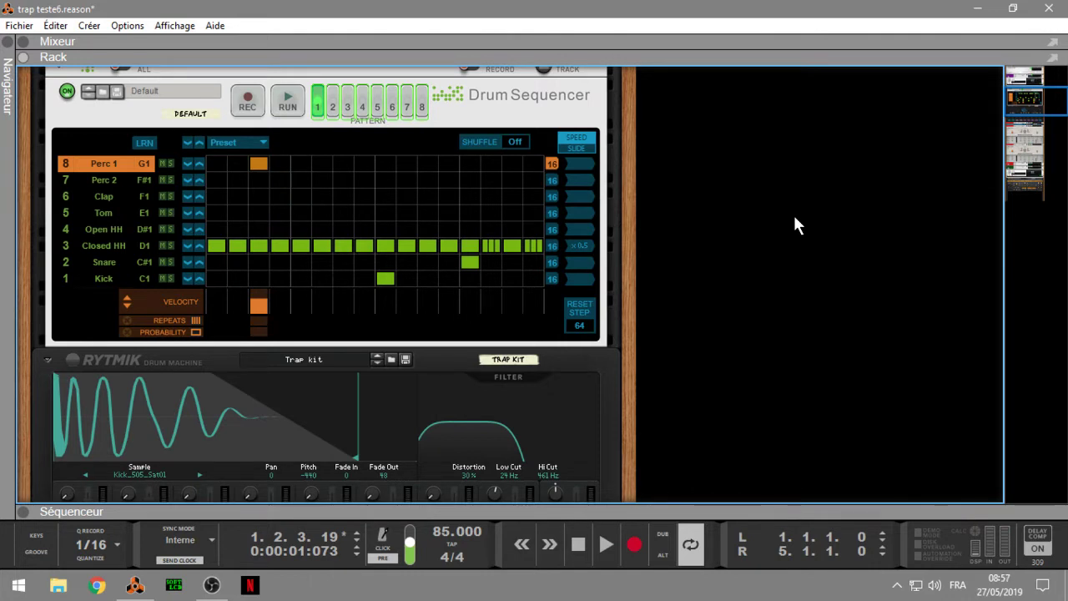
pyautogui.moveTo(1046, 99); pyautogui.dragTo(1043, 121)
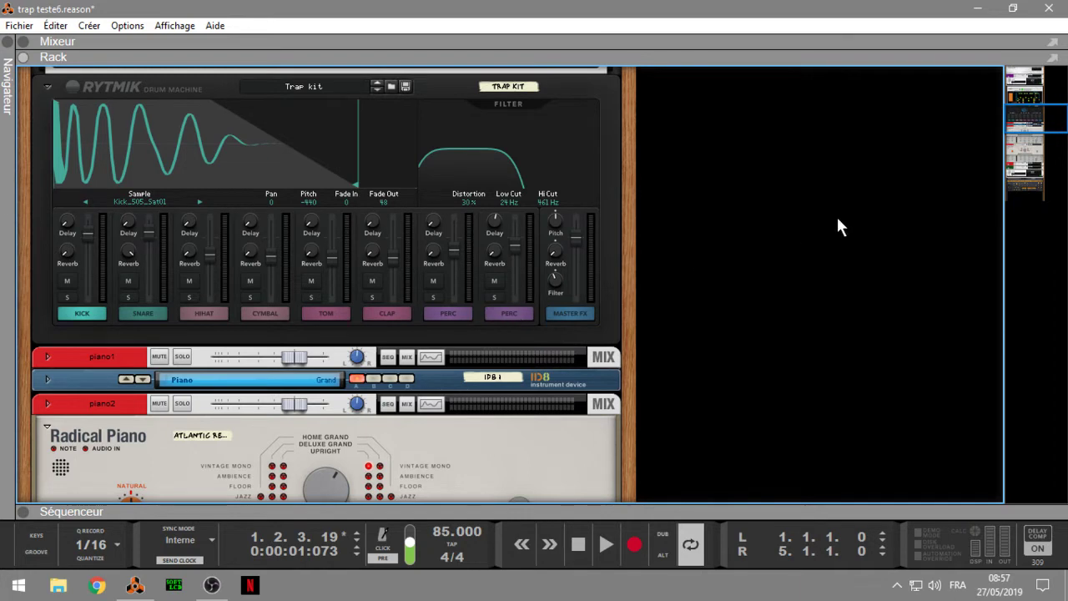
pyautogui.moveTo(1047, 127); pyautogui.dragTo(1037, 95)
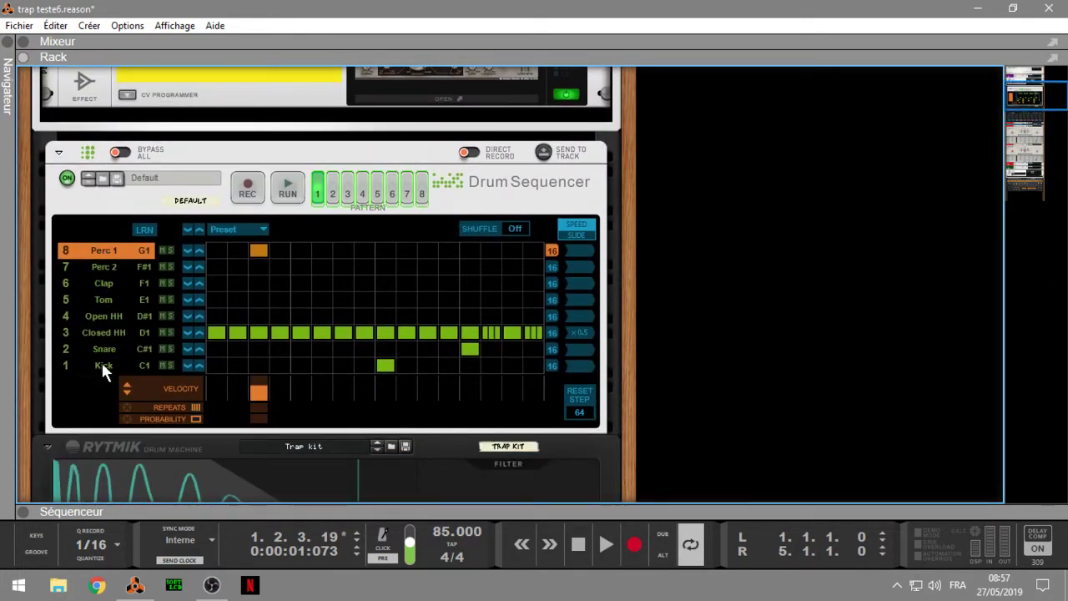
pyautogui.moveTo(1018, 91); pyautogui.dragTo(1022, 112)
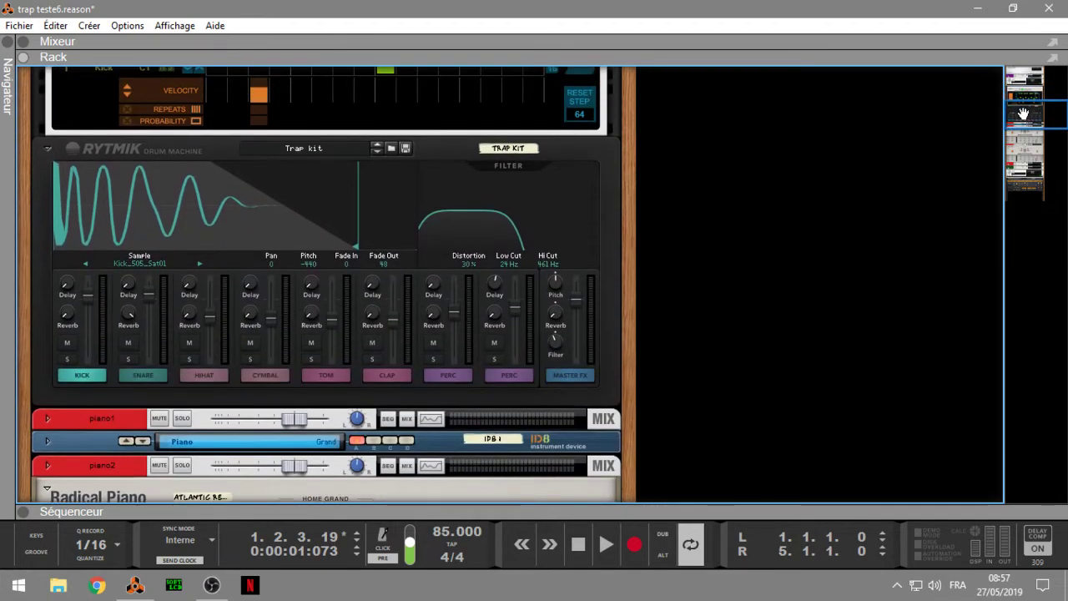
pyautogui.click(327, 152)
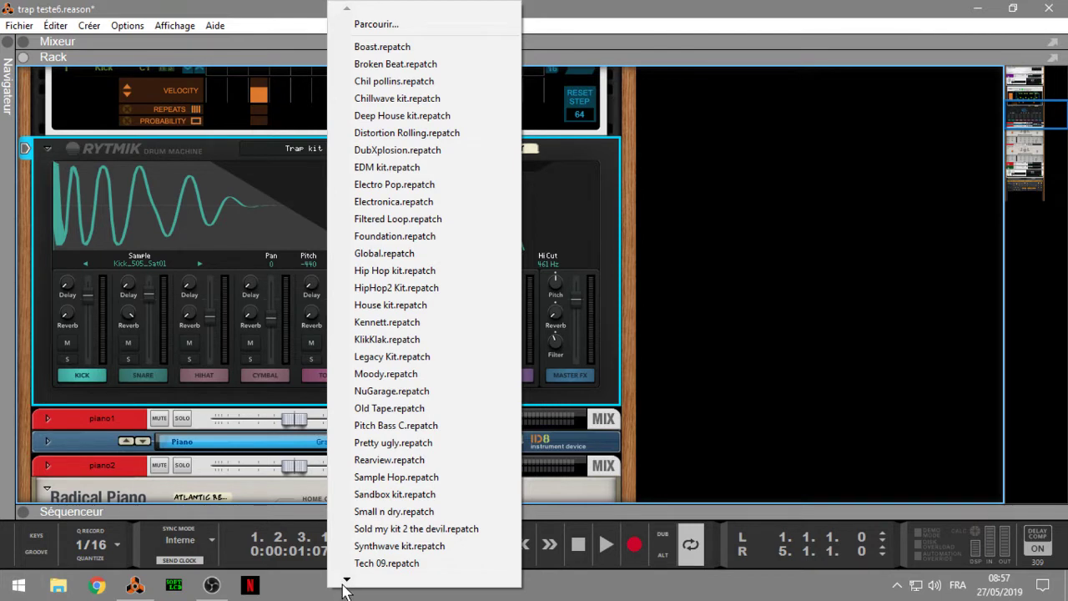
pyautogui.moveTo(346, 584)
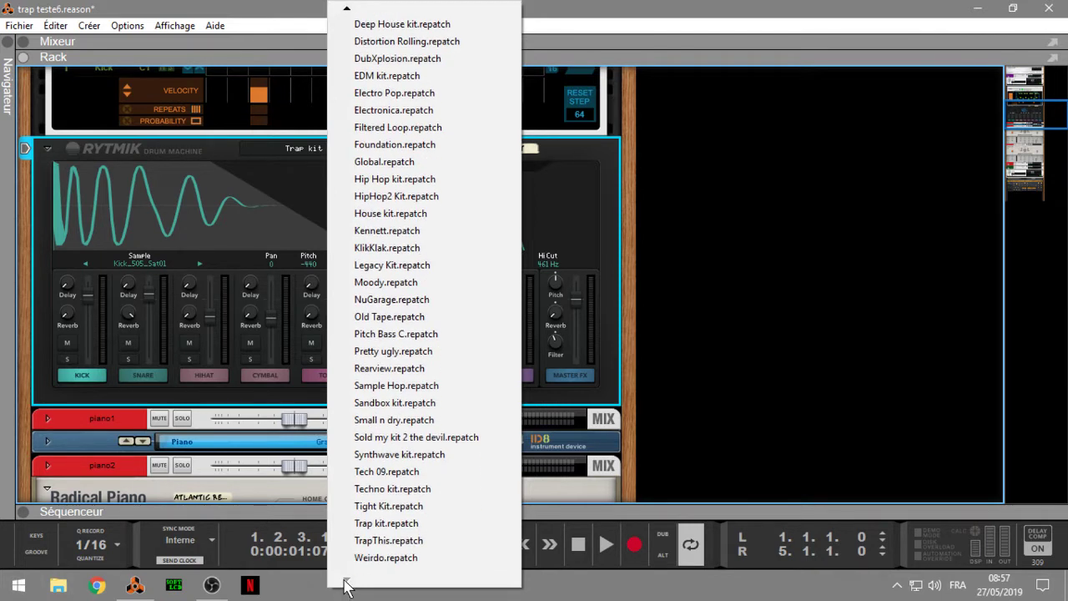
pyautogui.click(139, 138)
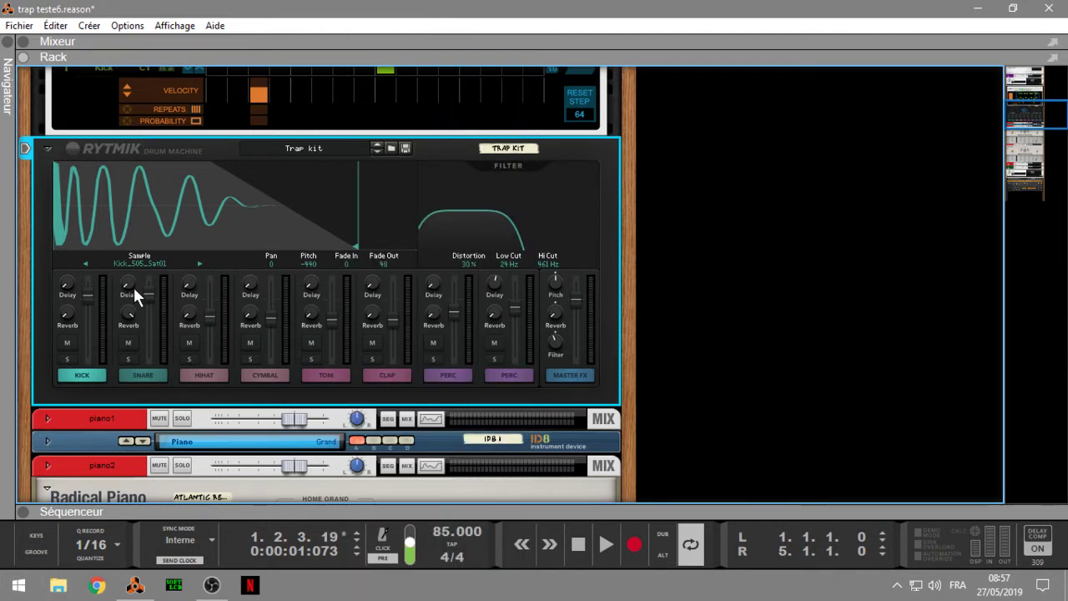
# - Audition the kick and look through the sample categories available for its channel, keeping the current sample
pyautogui.click(139, 264)
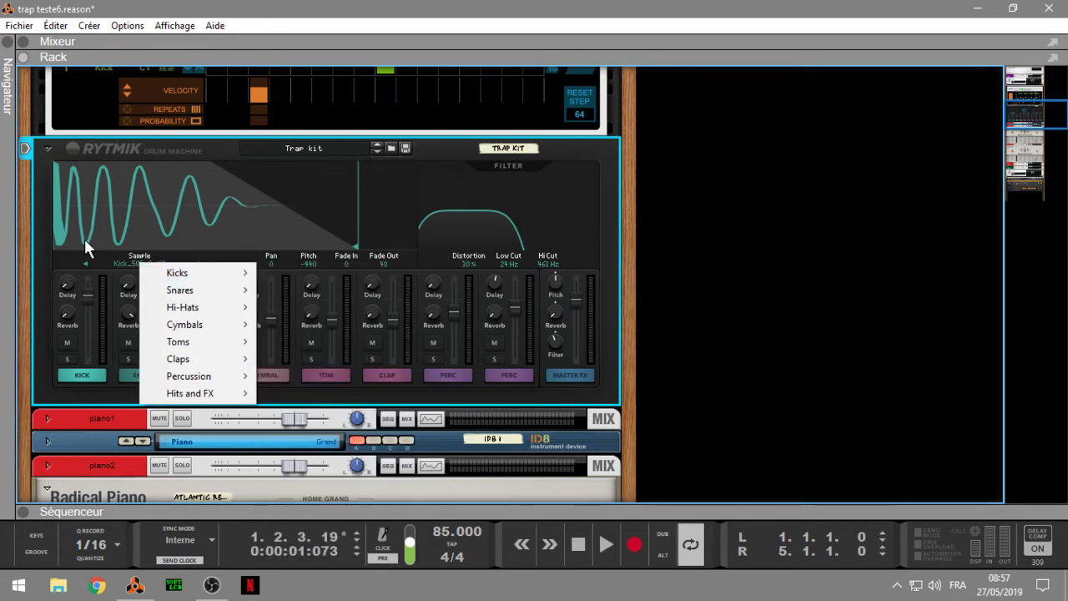
pyautogui.click(41, 386)
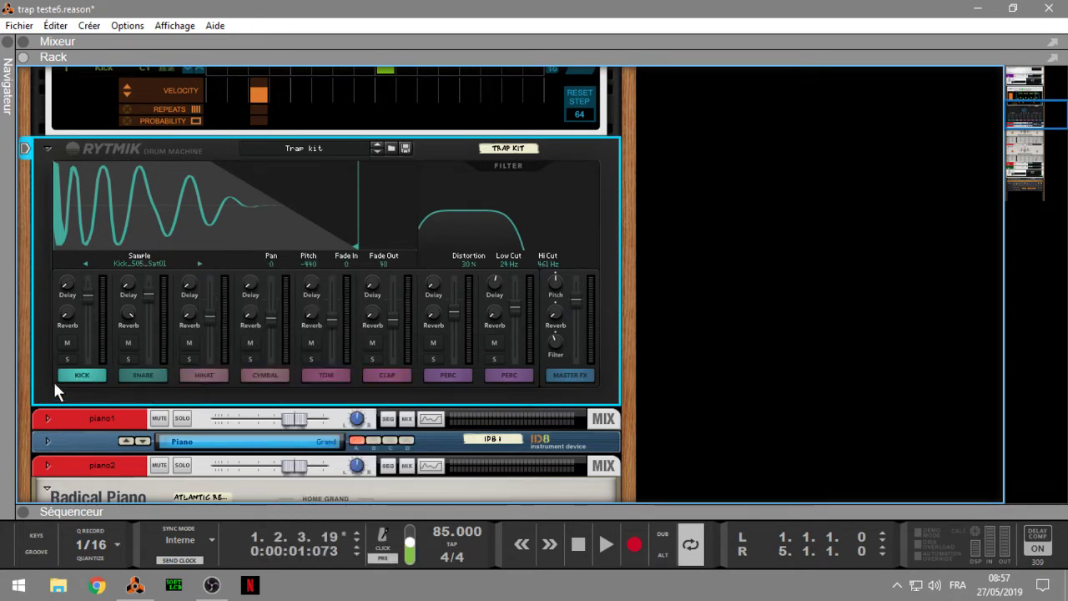
pyautogui.click(84, 372)
pyautogui.click(137, 261)
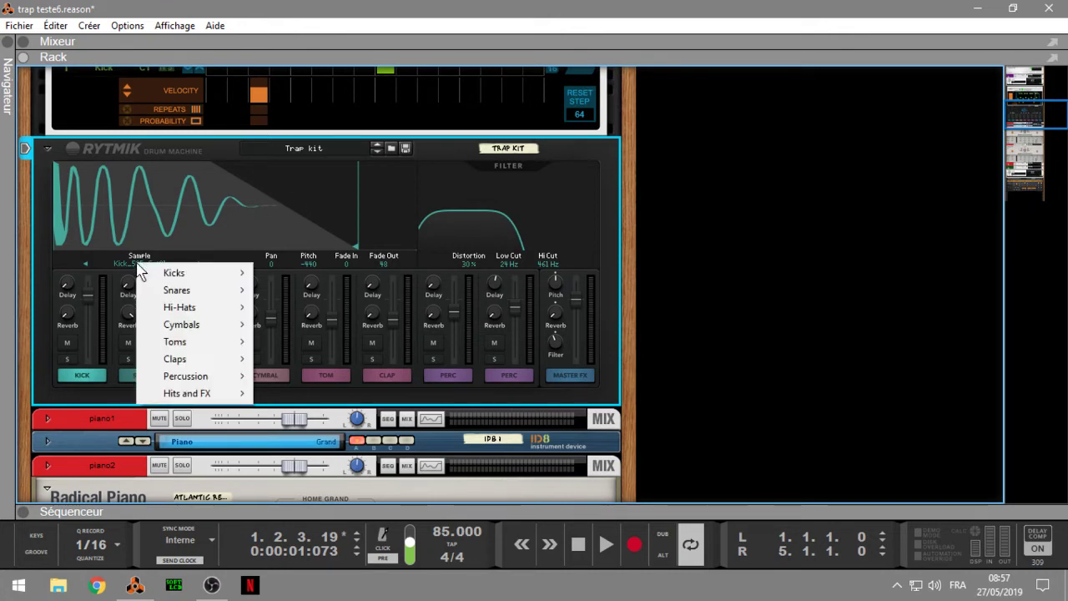
pyautogui.moveTo(236, 277)
pyautogui.click(196, 153)
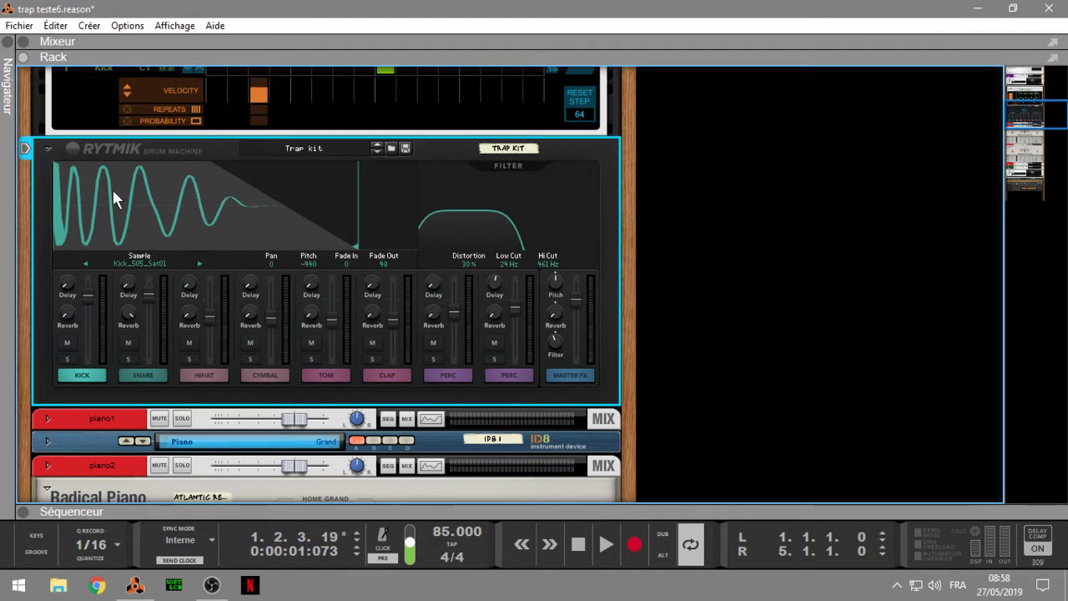
# - Move the kick sample's end point slightly later, with fade-in at 0 and fade-out at 47
pyautogui.moveTo(58, 238)
pyautogui.mouseDown()
pyautogui.moveTo(103, 232)
pyautogui.moveTo(40, 221)
pyautogui.moveTo(93, 222)
pyautogui.moveTo(52, 221)
pyautogui.mouseUp()
pyautogui.moveTo(351, 240)
pyautogui.mouseDown()
pyautogui.moveTo(313, 240)
pyautogui.moveTo(373, 244)
pyautogui.moveTo(341, 245)
pyautogui.moveTo(362, 243)
pyautogui.mouseUp()
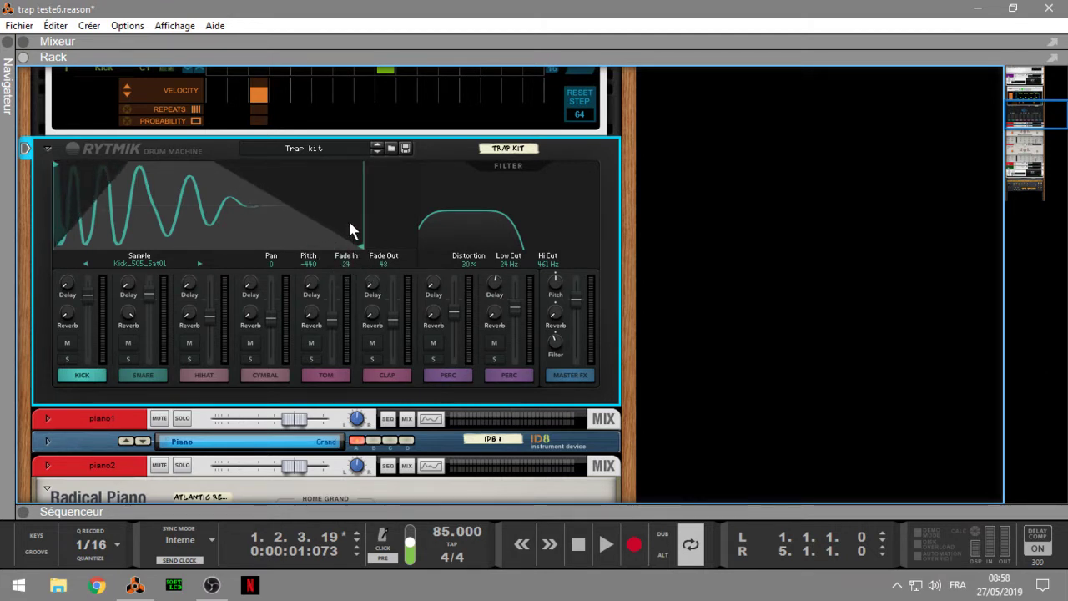
pyautogui.moveTo(391, 262)
pyautogui.mouseDown()
pyautogui.moveTo(389, 274)
pyautogui.moveTo(386, 264)
pyautogui.mouseUp()
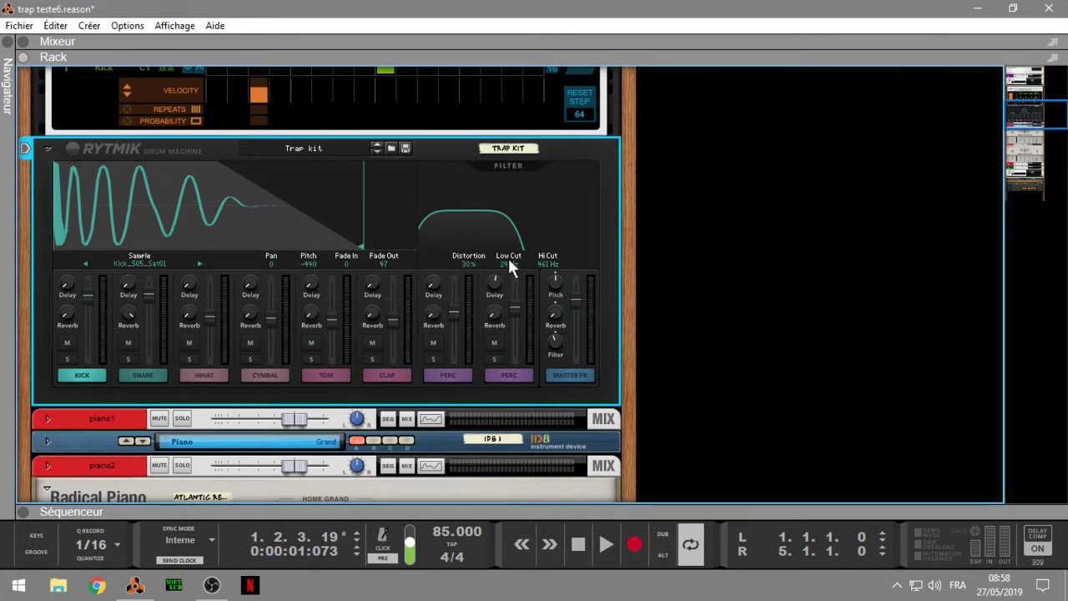
# - Set the kick's filter to a 20 Hz low cut and a 1.12 kHz high cut
pyautogui.moveTo(508, 263); pyautogui.dragTo(547, 252)
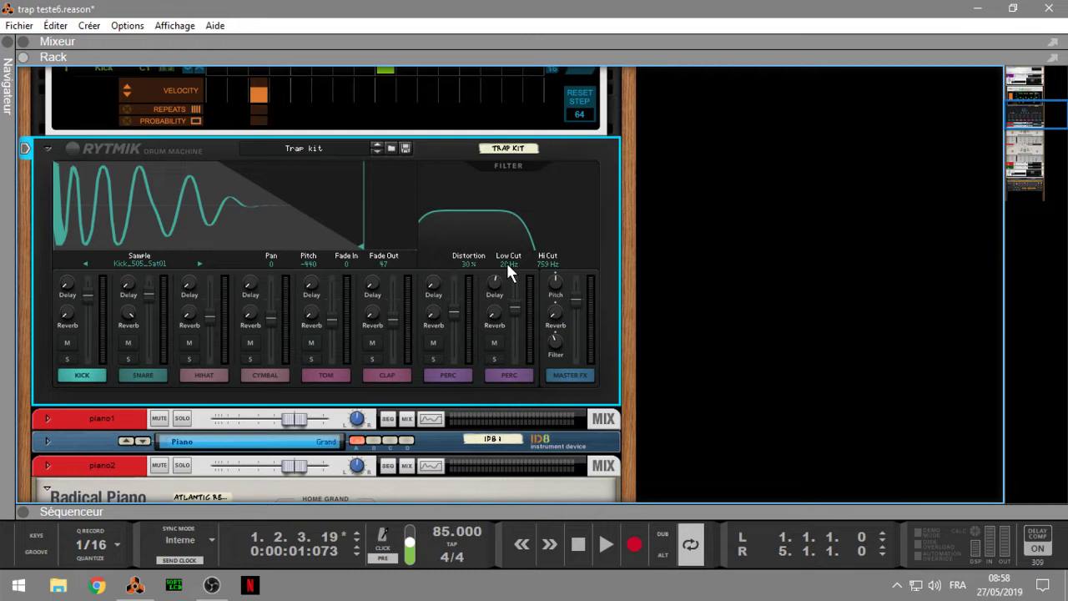
pyautogui.moveTo(505, 260); pyautogui.dragTo(515, 303)
pyautogui.moveTo(511, 265); pyautogui.dragTo(518, 289)
pyautogui.moveTo(548, 262)
pyautogui.mouseDown()
pyautogui.moveTo(544, 219)
pyautogui.moveTo(551, 256)
pyautogui.mouseUp()
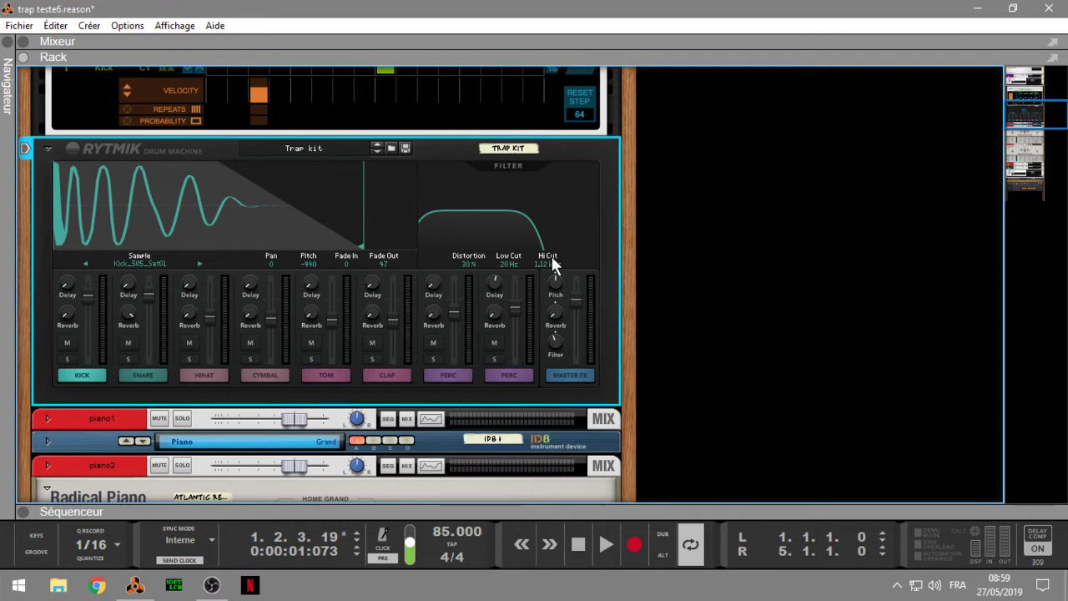
# - Audition the snare, hi-hat, cymbal, tom and clap and view each channel's sample settings
pyautogui.click(144, 374)
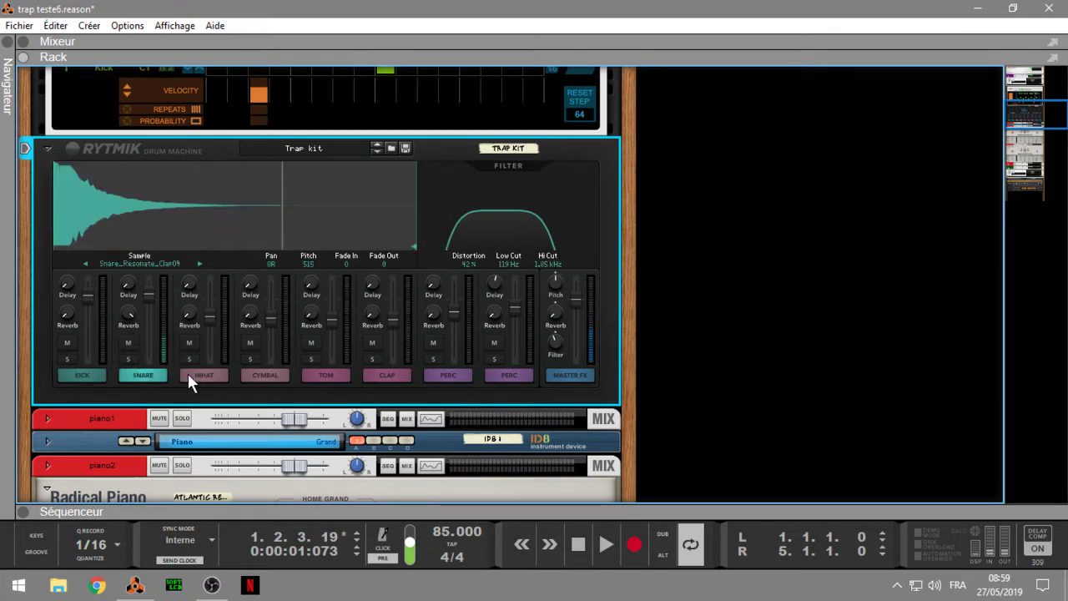
pyautogui.click(190, 372)
pyautogui.click(259, 372)
pyautogui.click(317, 370)
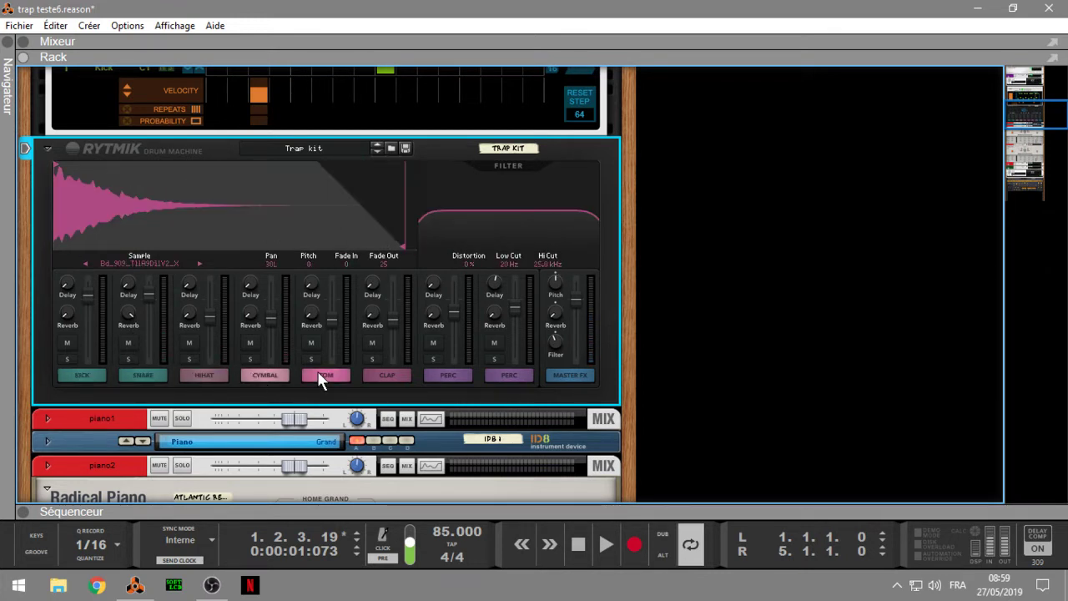
pyautogui.click(365, 372)
# - Try the kick's volume fader by lowering it near the minimum, auditioning the kick and raising it back
pyautogui.moveTo(87, 296); pyautogui.dragTo(80, 346)
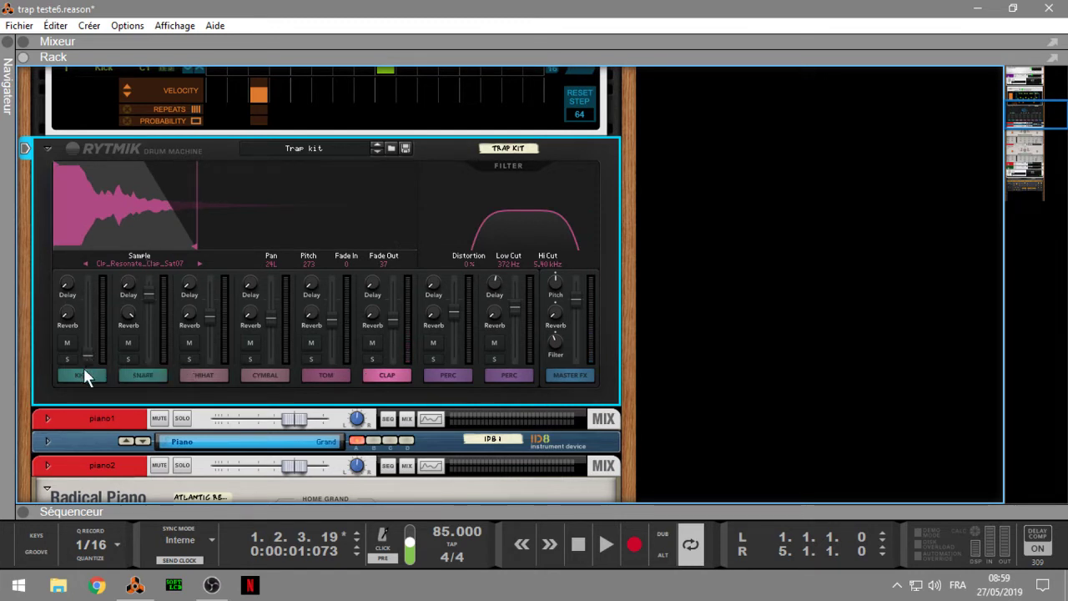
pyautogui.click(84, 373)
pyautogui.moveTo(89, 359); pyautogui.dragTo(94, 302)
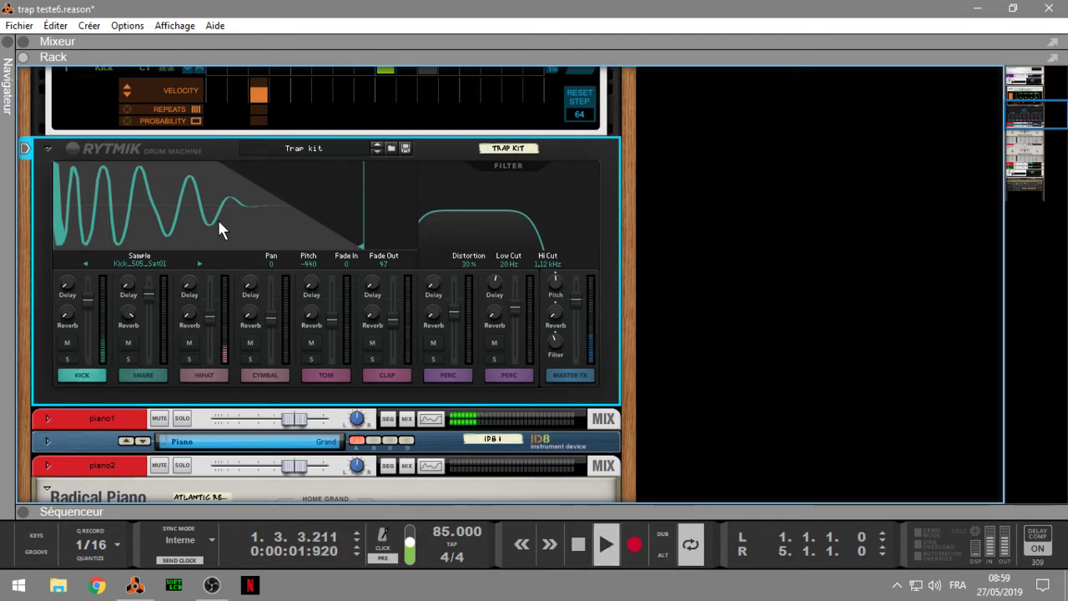
# - Solo the Trap kit mix channel and bring the Rytmik drum machine back into view
pyautogui.moveTo(1028, 110); pyautogui.dragTo(1029, 77)
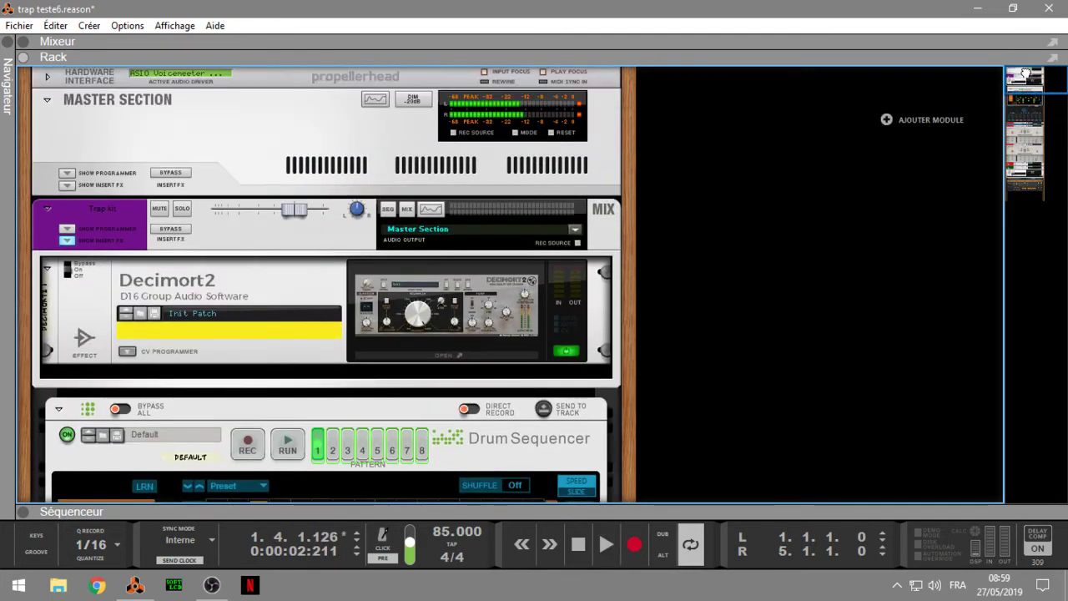
pyautogui.click(177, 207)
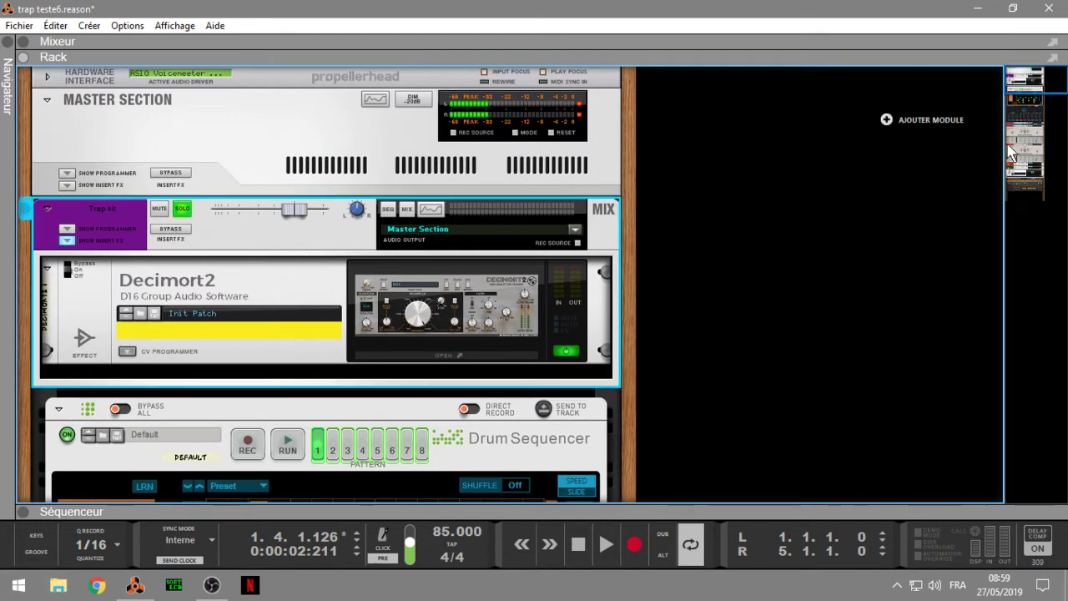
pyautogui.moveTo(1033, 80); pyautogui.dragTo(1035, 114)
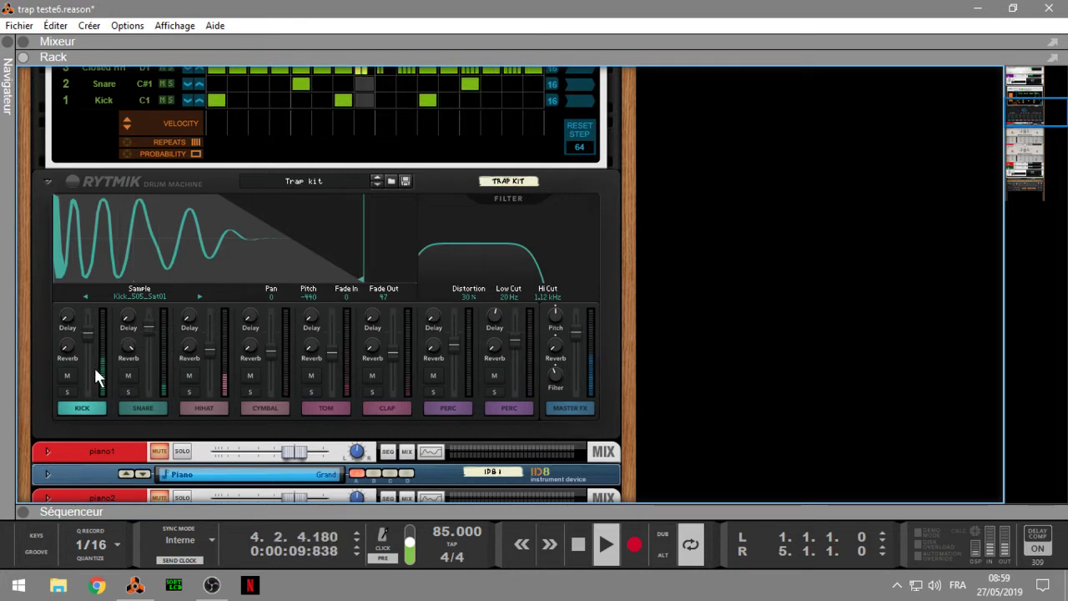
# - Solo the kick channel in Rytmik during playback, stop the song and turn the kick's solo off
pyautogui.click(68, 390)
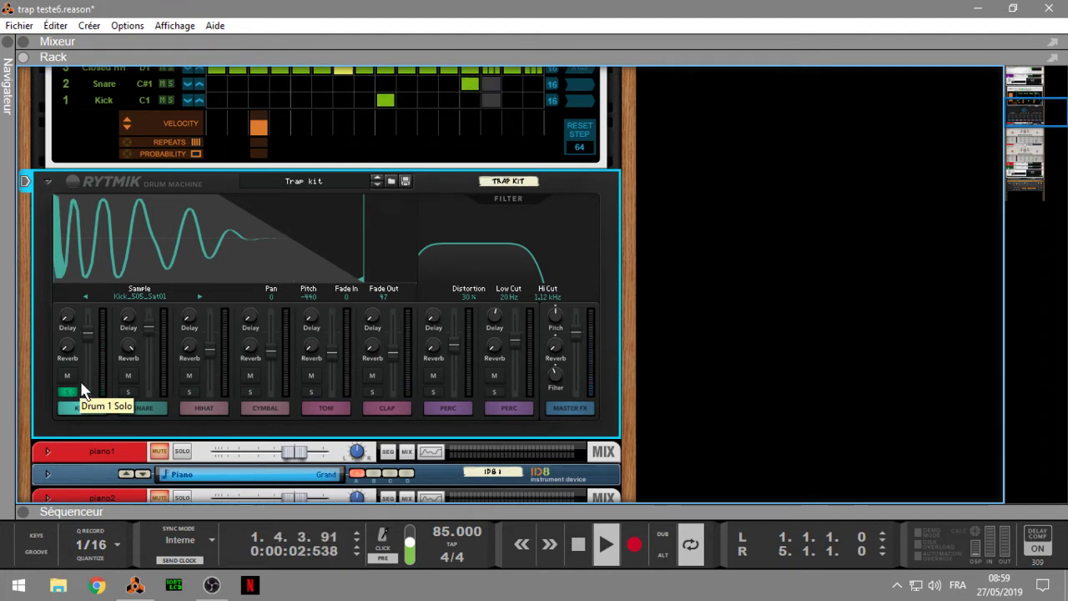
pyautogui.press('space')
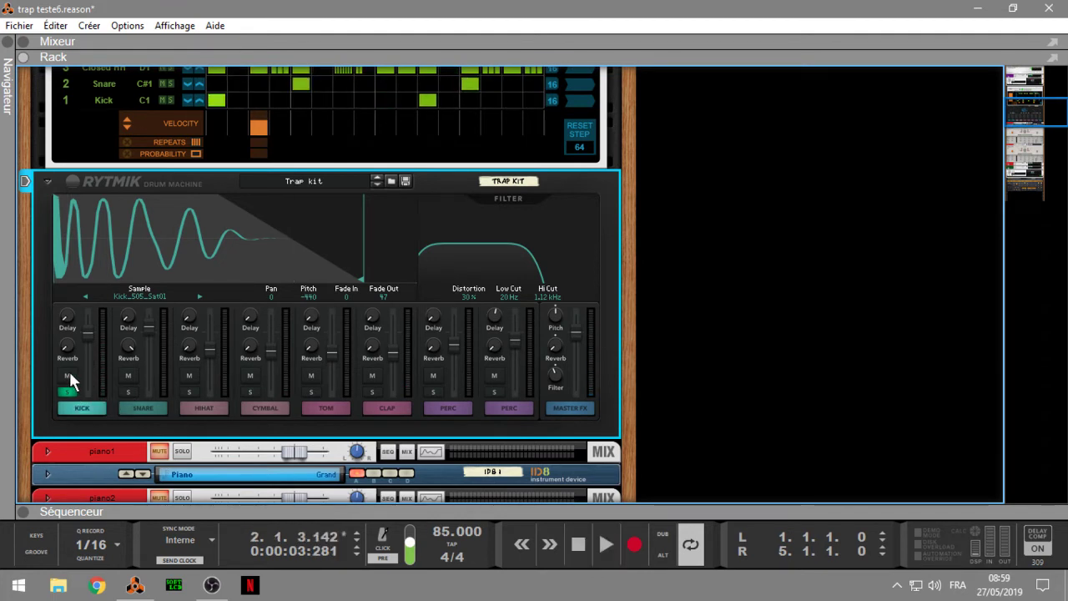
pyautogui.click(67, 390)
# - Examine Rytmik's Master FX section: the delay modes, the reverb modes and the master filter and pitch controls
pyautogui.click(571, 408)
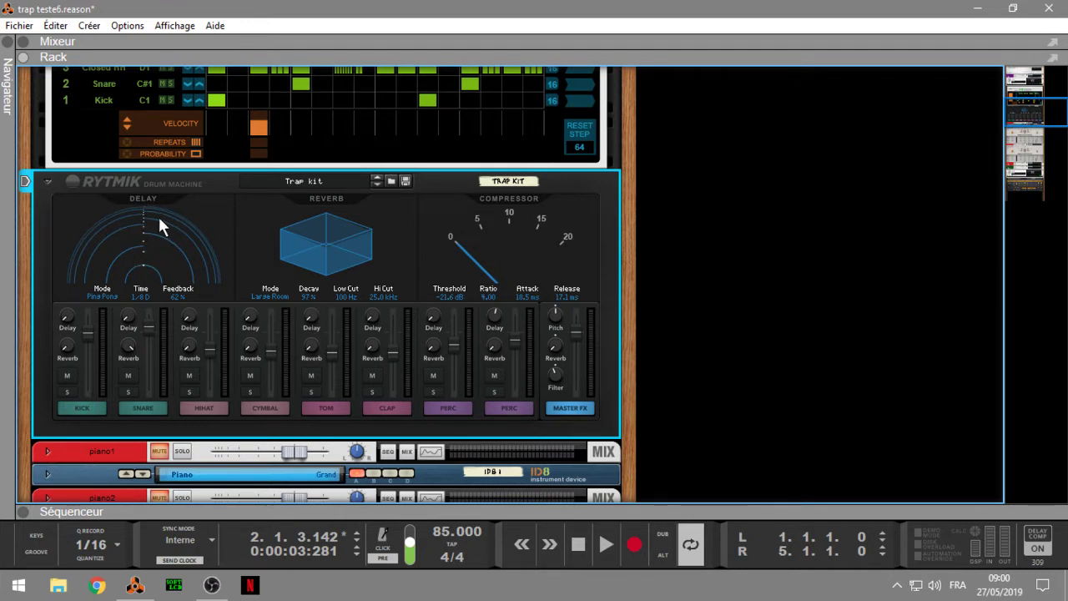
pyautogui.click(108, 295)
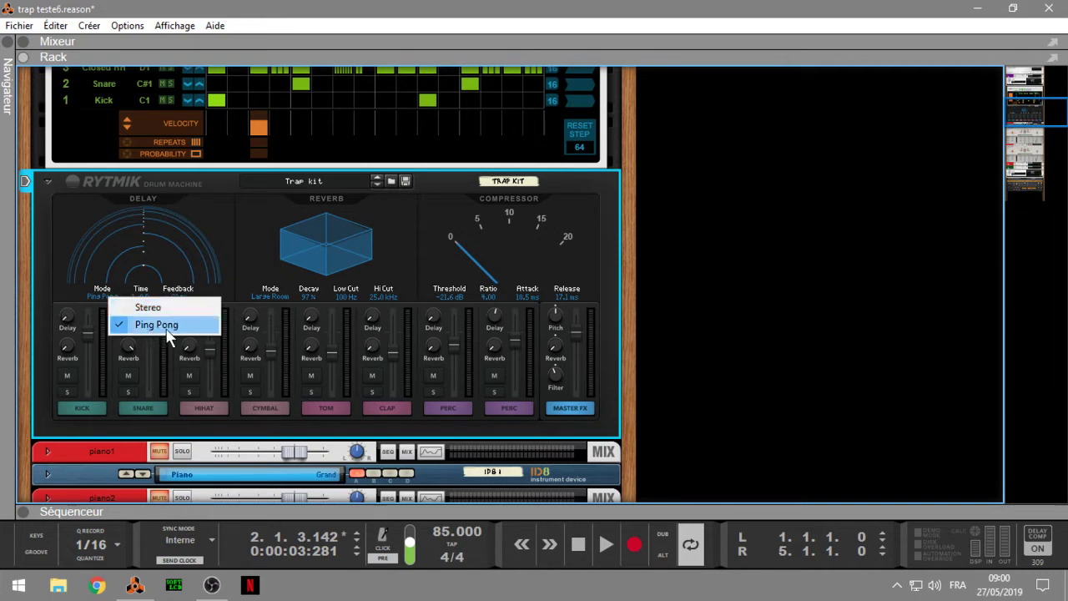
pyautogui.click(236, 234)
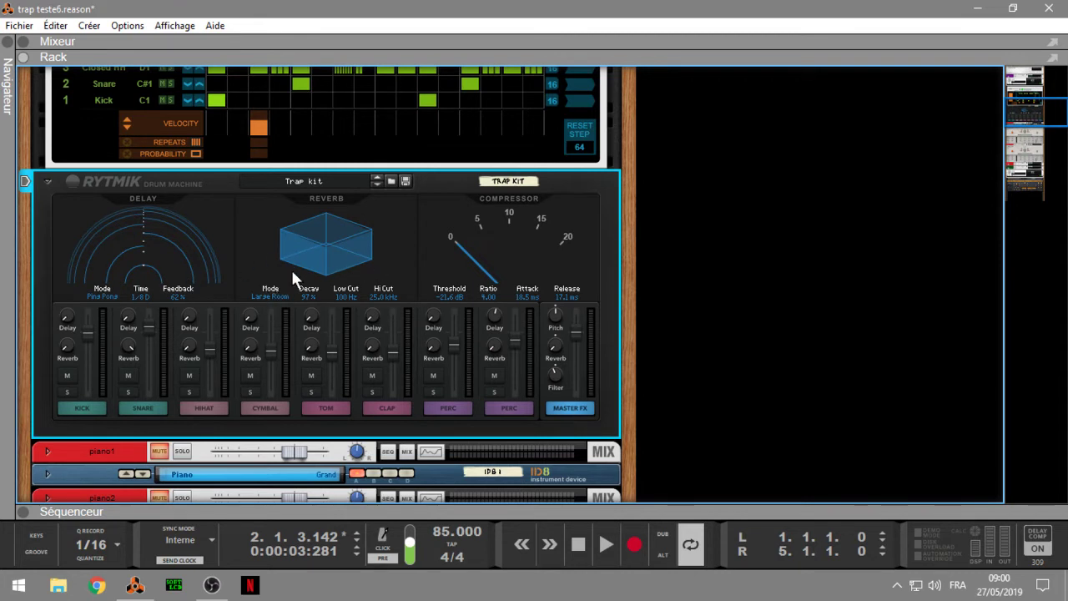
pyautogui.click(266, 297)
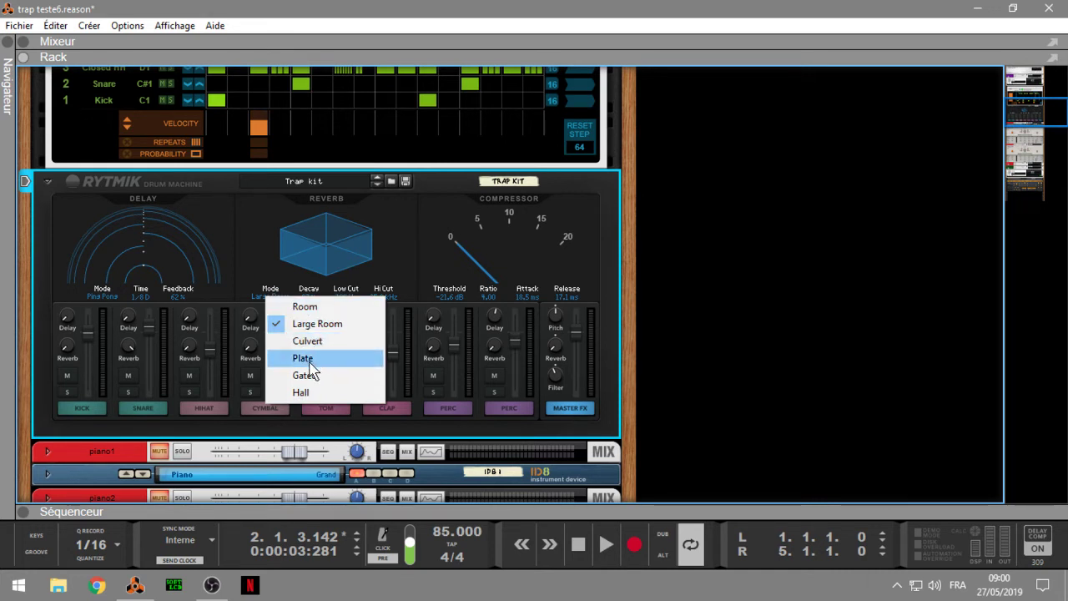
pyautogui.click(413, 215)
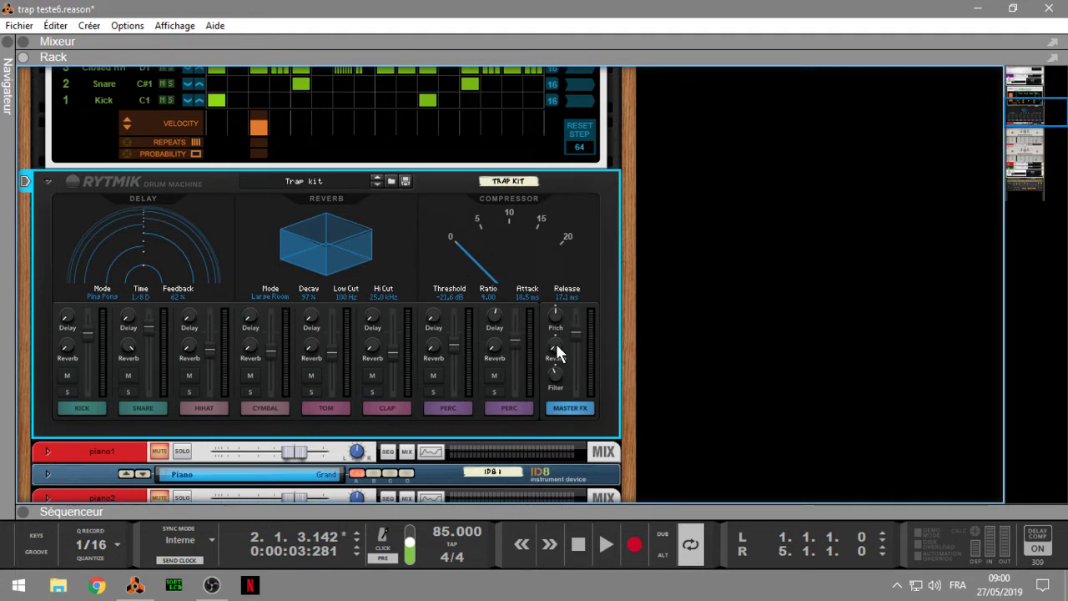
pyautogui.moveTo(554, 382)
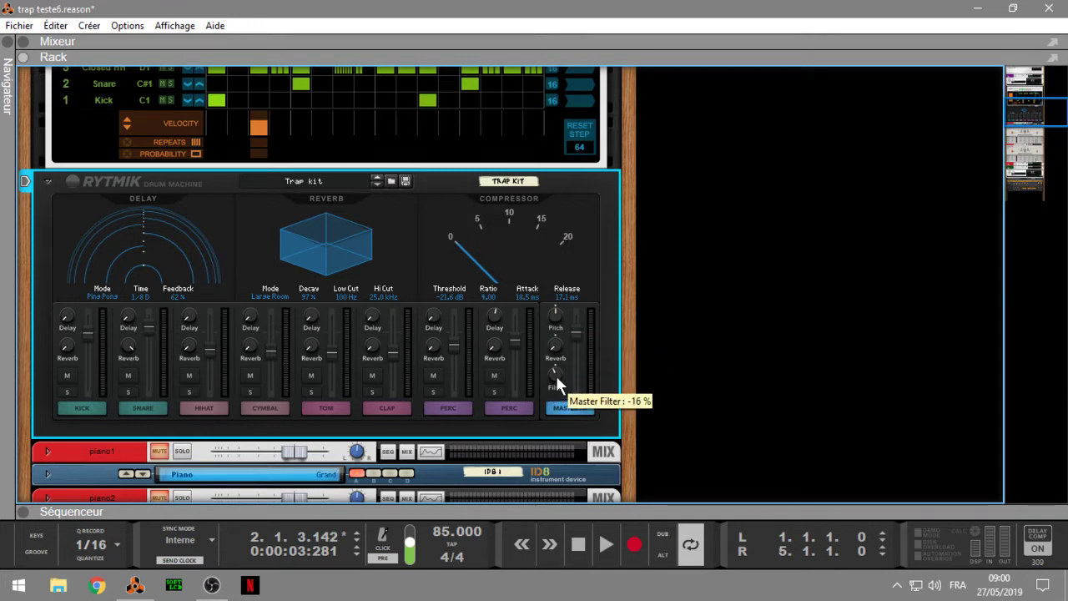
pyautogui.moveTo(556, 339)
pyautogui.mouseDown()
pyautogui.moveTo(558, 318)
pyautogui.moveTo(553, 359)
pyautogui.moveTo(552, 332)
pyautogui.mouseUp()
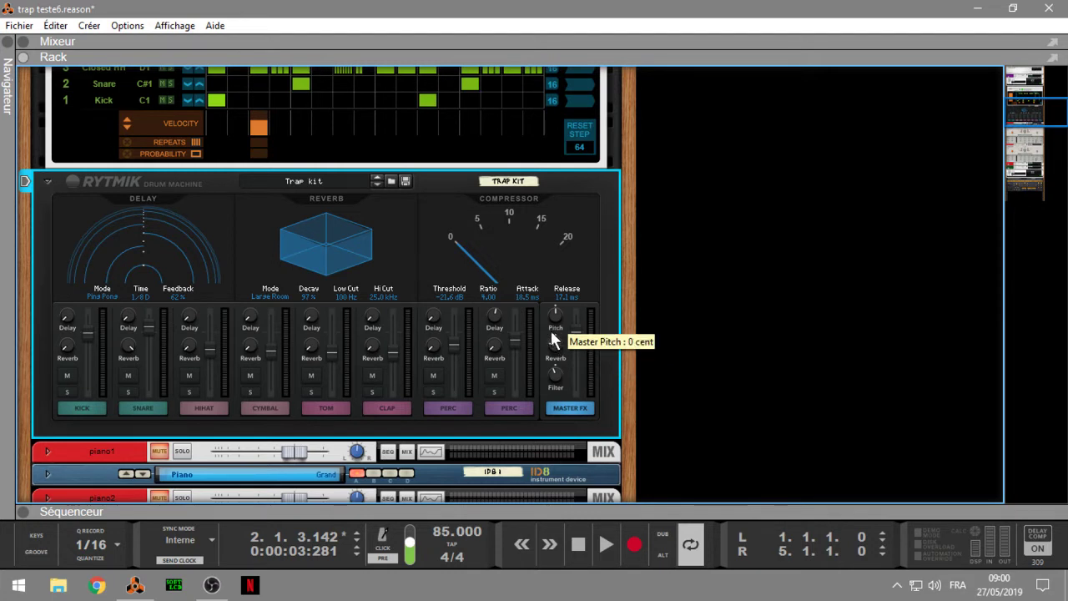
# - Vary the snare's reverb amount in Rytmik during playback and lower the master reverb to -100%, stopping the song at the end
pyautogui.press('space')
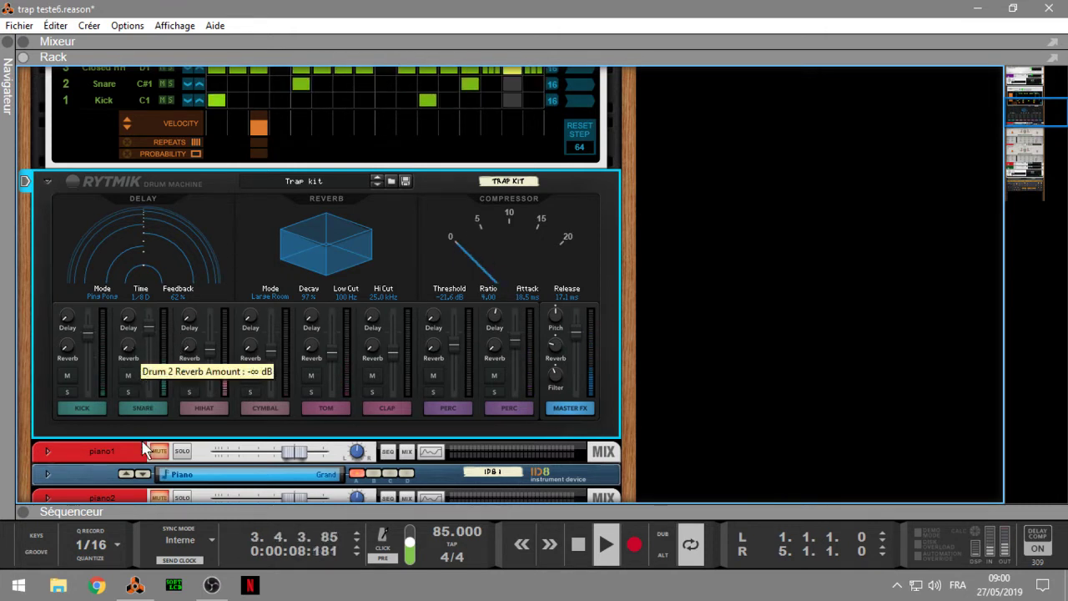
pyautogui.moveTo(146, 450); pyautogui.dragTo(151, 357)
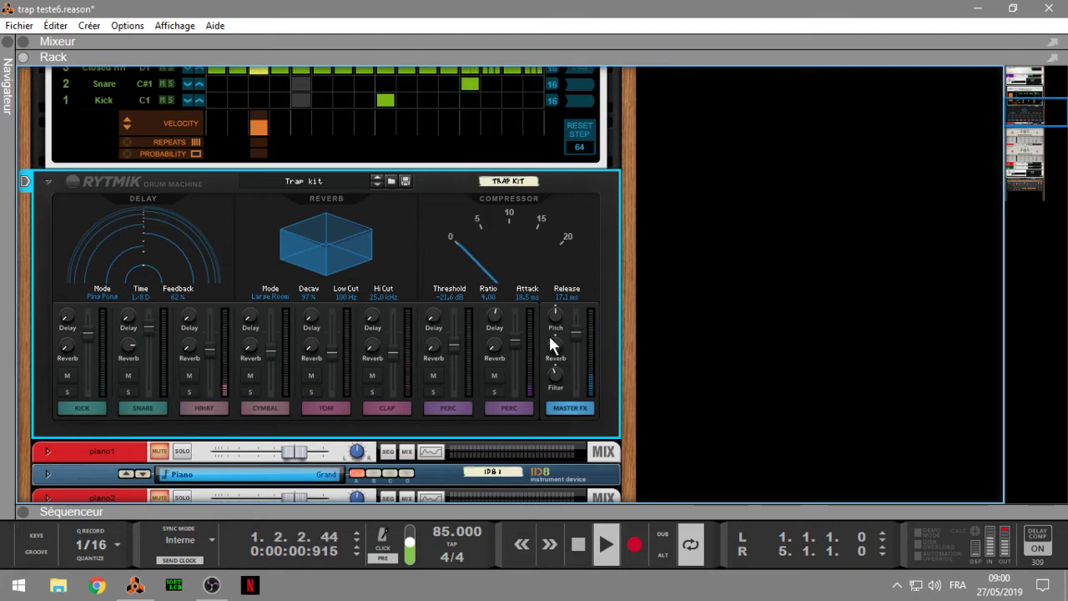
pyautogui.moveTo(558, 343); pyautogui.dragTo(564, 382)
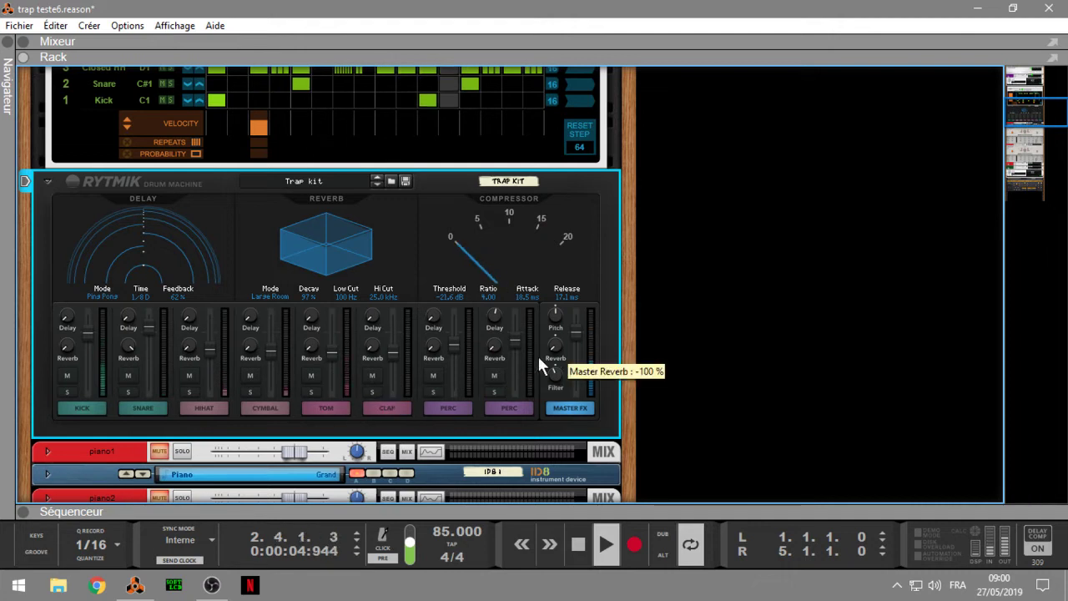
pyautogui.moveTo(555, 342); pyautogui.dragTo(548, 384)
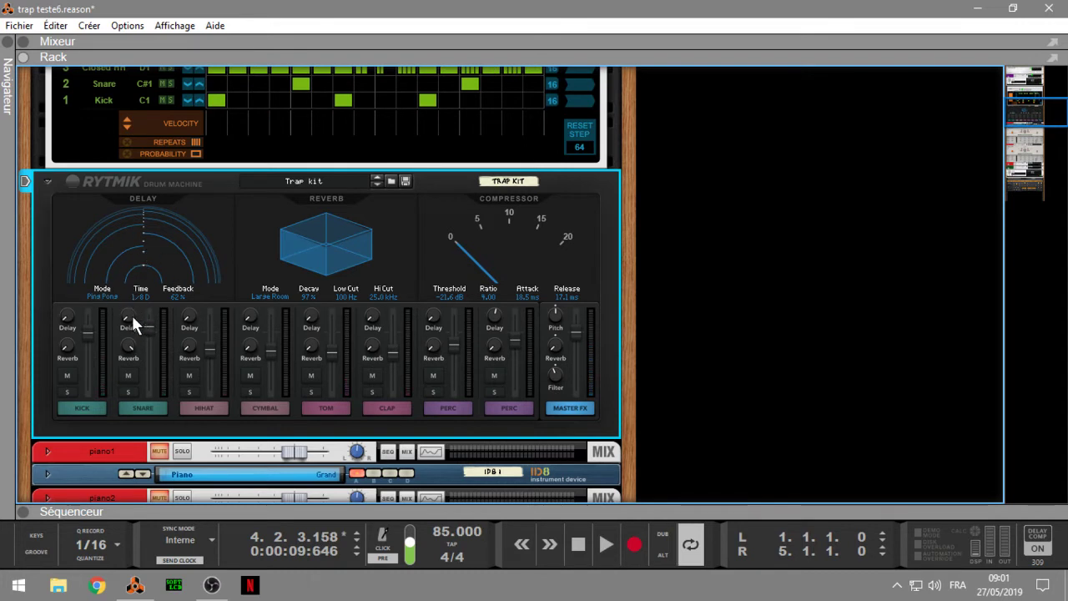
# - Try the snare's delay amount and set the master filter to its centre during playback, stopping the song at the end
pyautogui.moveTo(128, 315); pyautogui.dragTo(126, 361)
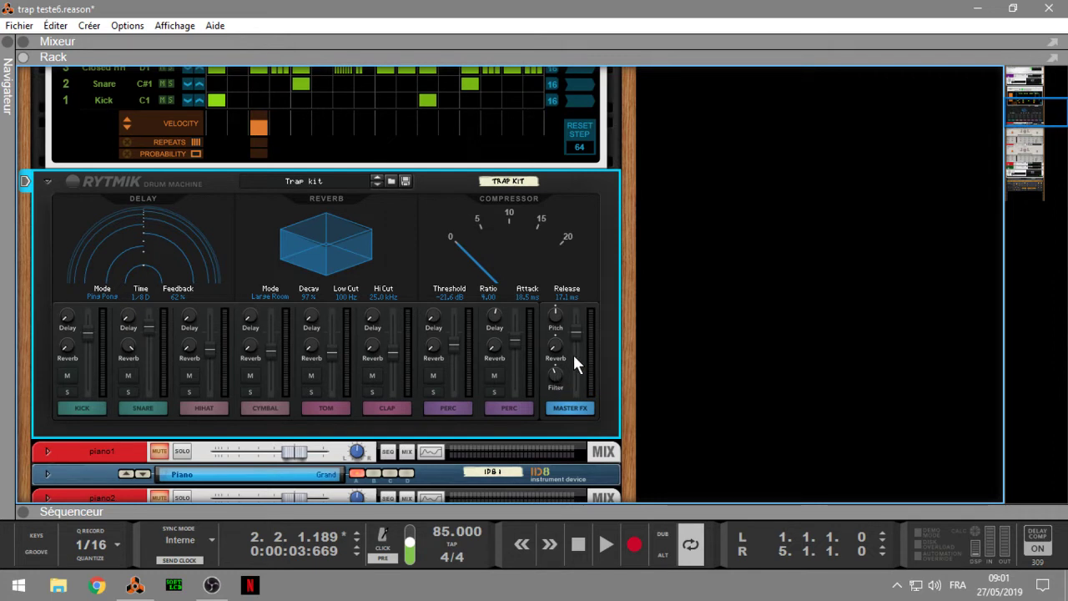
pyautogui.press('space')
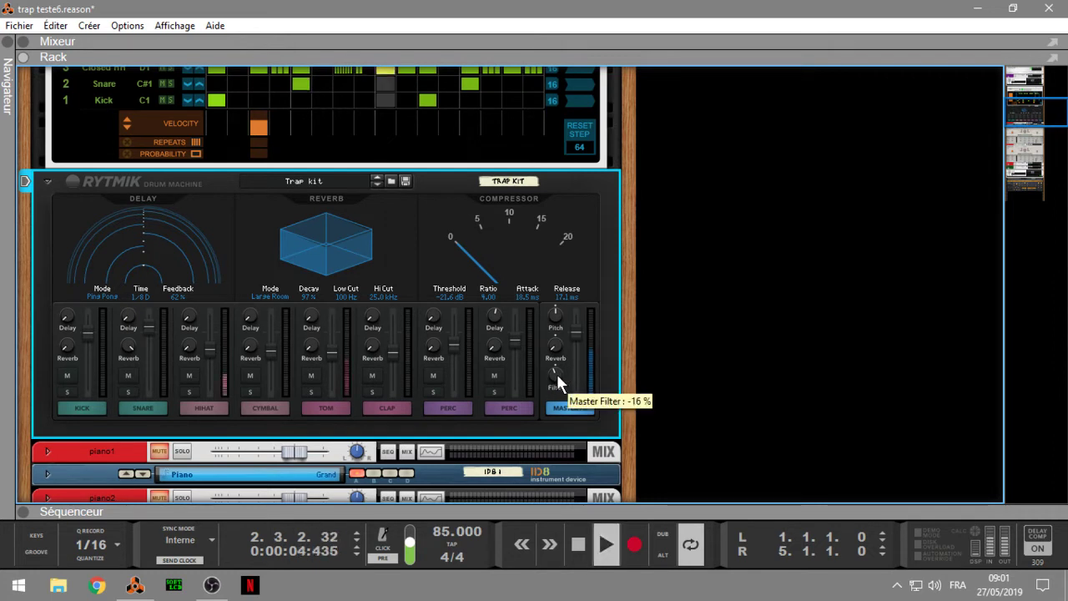
pyautogui.moveTo(550, 347)
pyautogui.mouseDown()
pyautogui.moveTo(547, 311)
pyautogui.moveTo(555, 402)
pyautogui.moveTo(550, 366)
pyautogui.mouseUp()
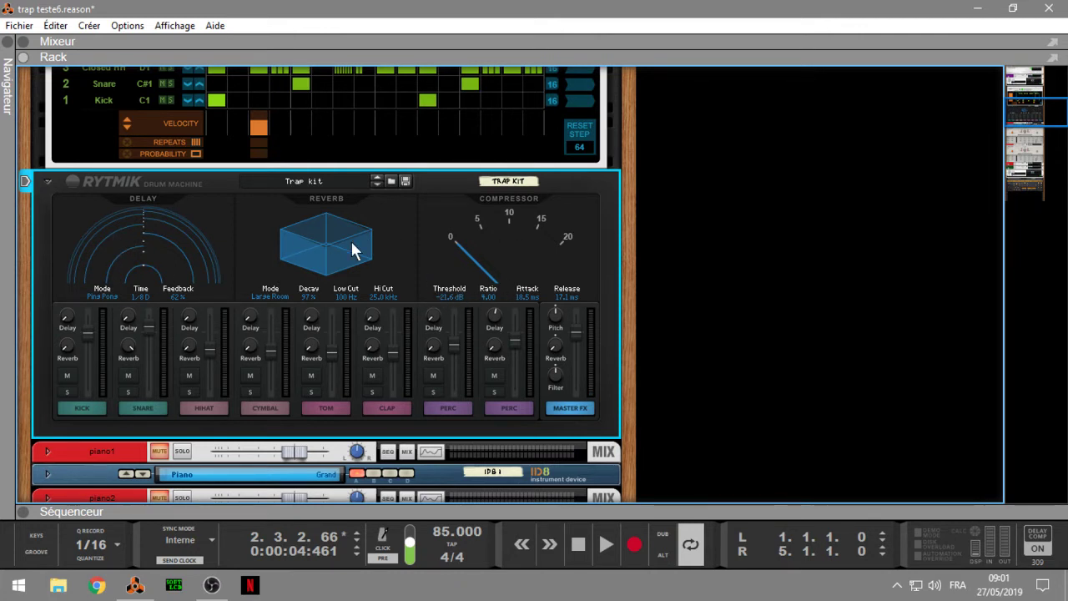
# - View Rytmik's rear panel and the routing options of separate output 1 without routing it, and return the rack to its front
pyautogui.click(73, 408)
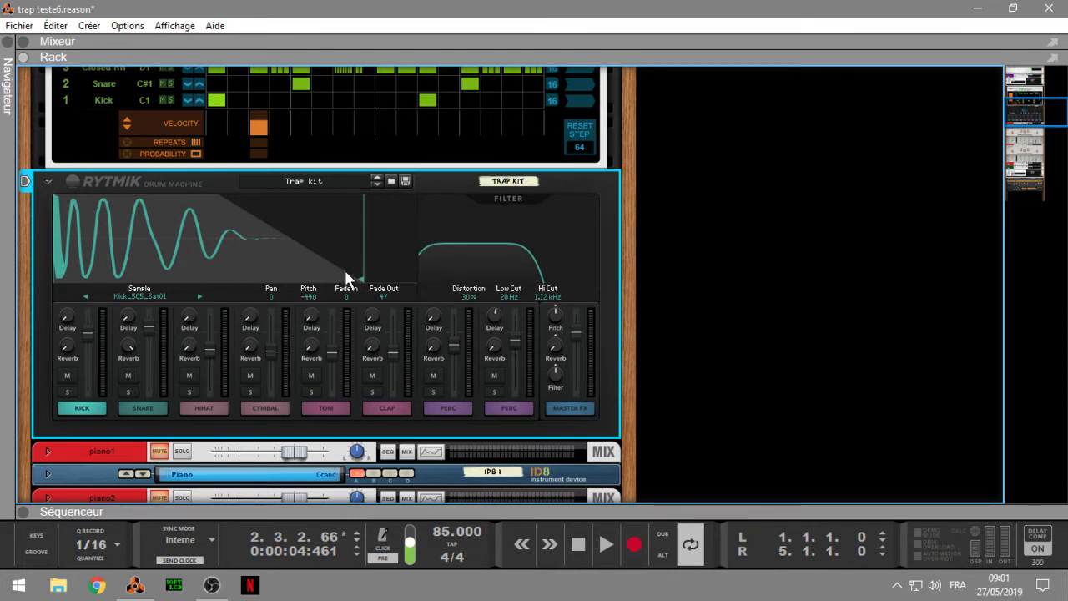
pyautogui.press('Tab')
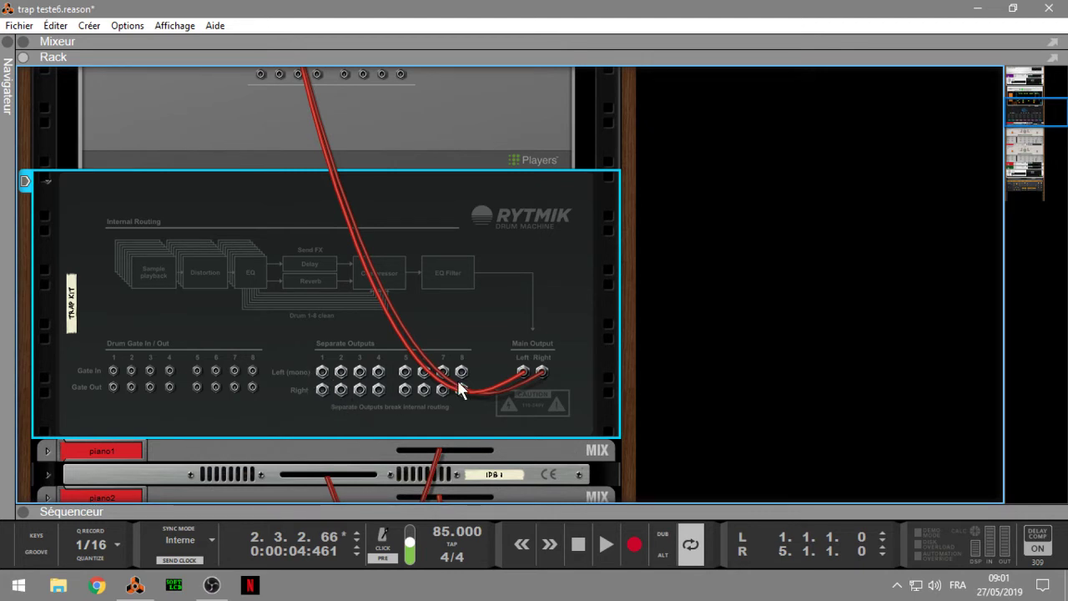
pyautogui.rightClick(320, 372)
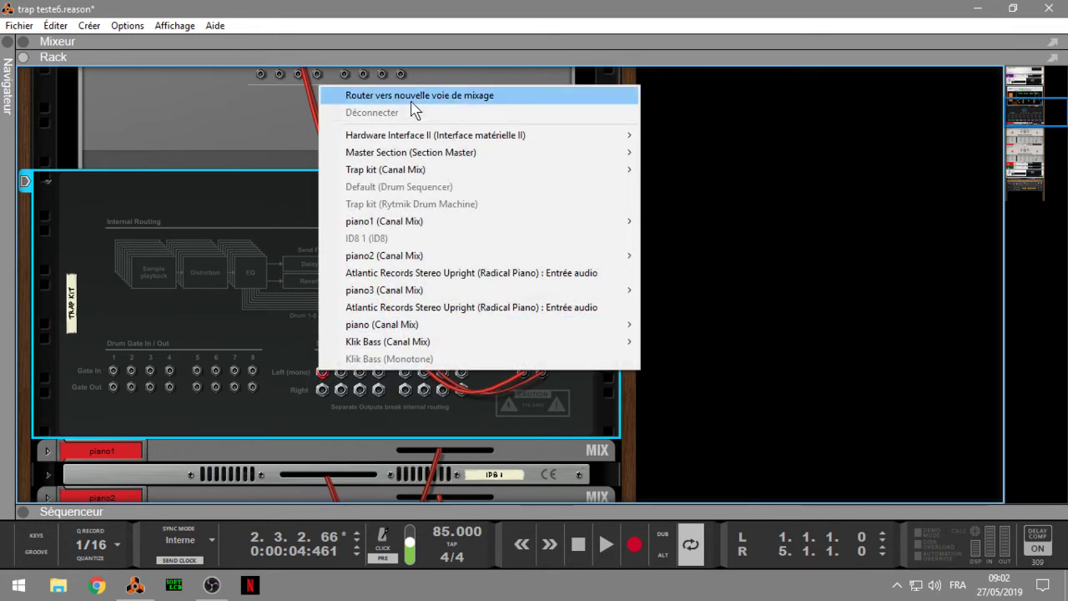
pyautogui.click(302, 261)
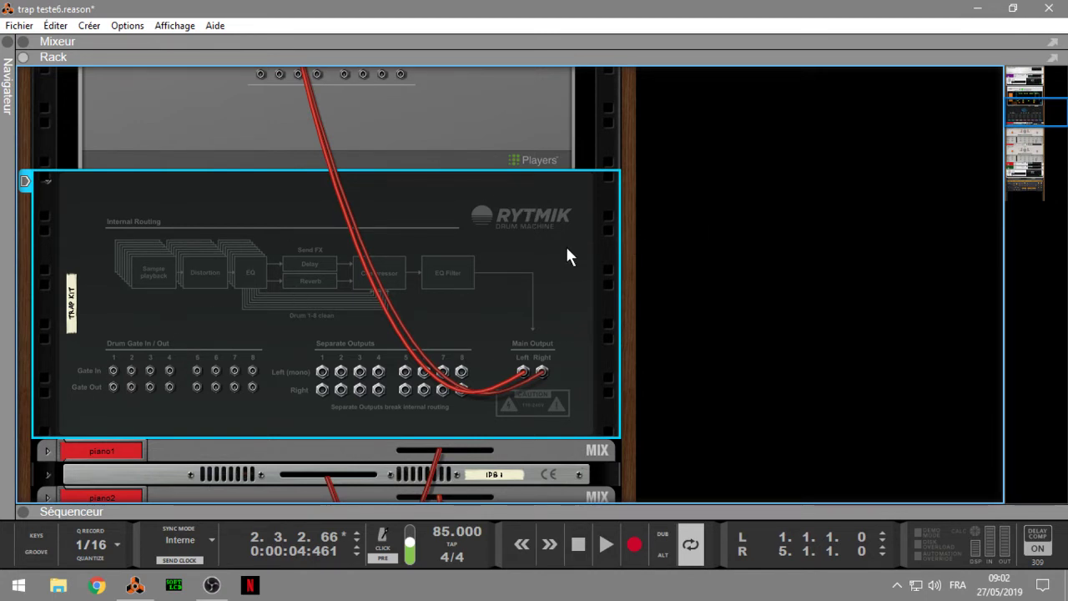
pyautogui.click(728, 272)
pyautogui.moveTo(1043, 98); pyautogui.dragTo(1029, 73)
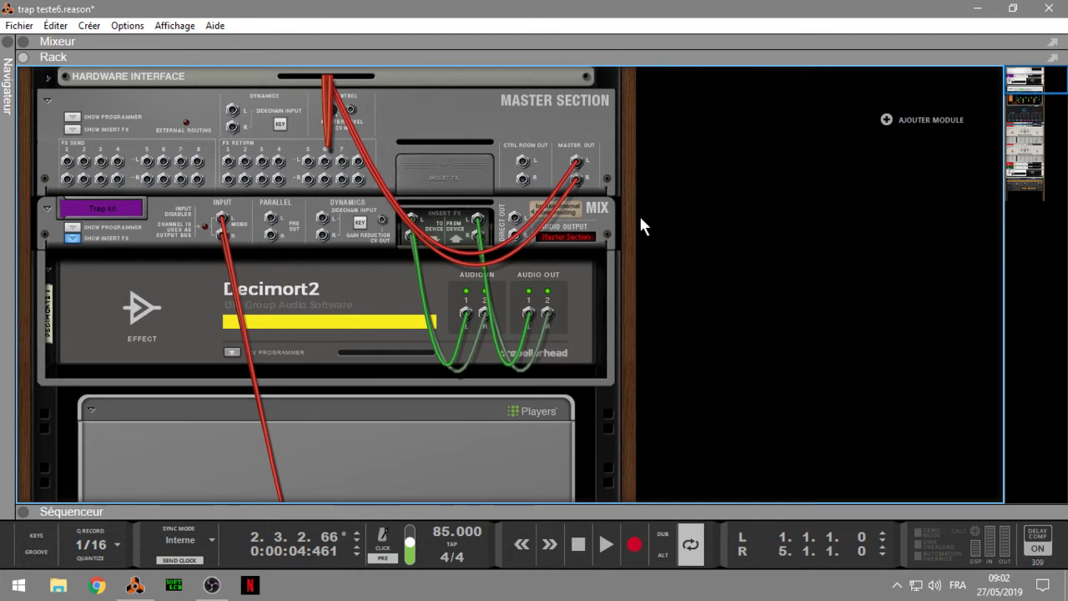
pyautogui.press('Tab')
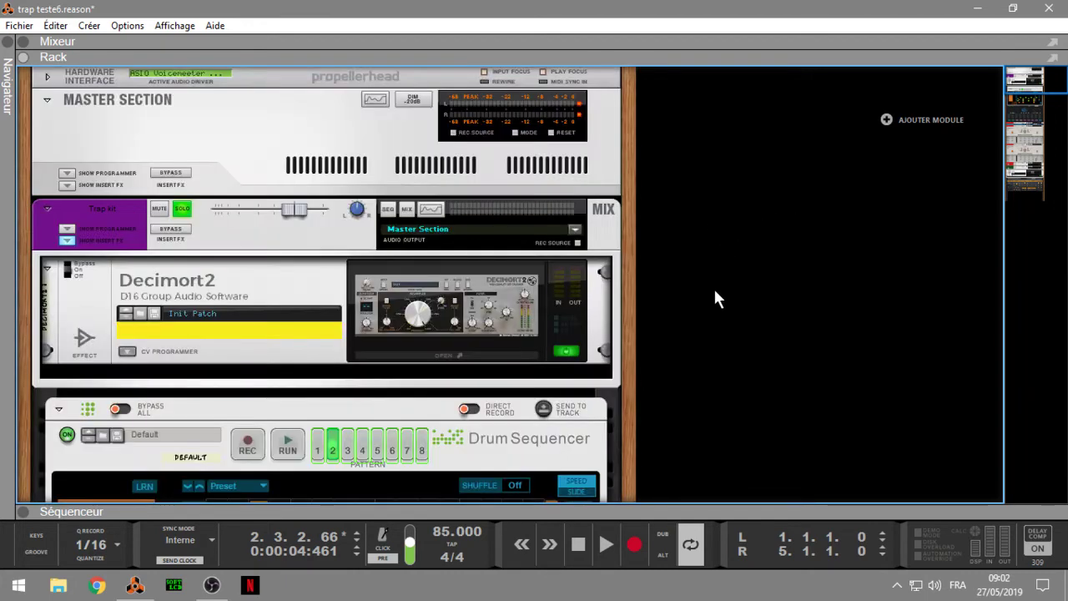
# - Go through the Drum Sequencer's lanes by selecting each in turn, from Kick up to Perc 1
pyautogui.scroll(-5, 1002, 100)
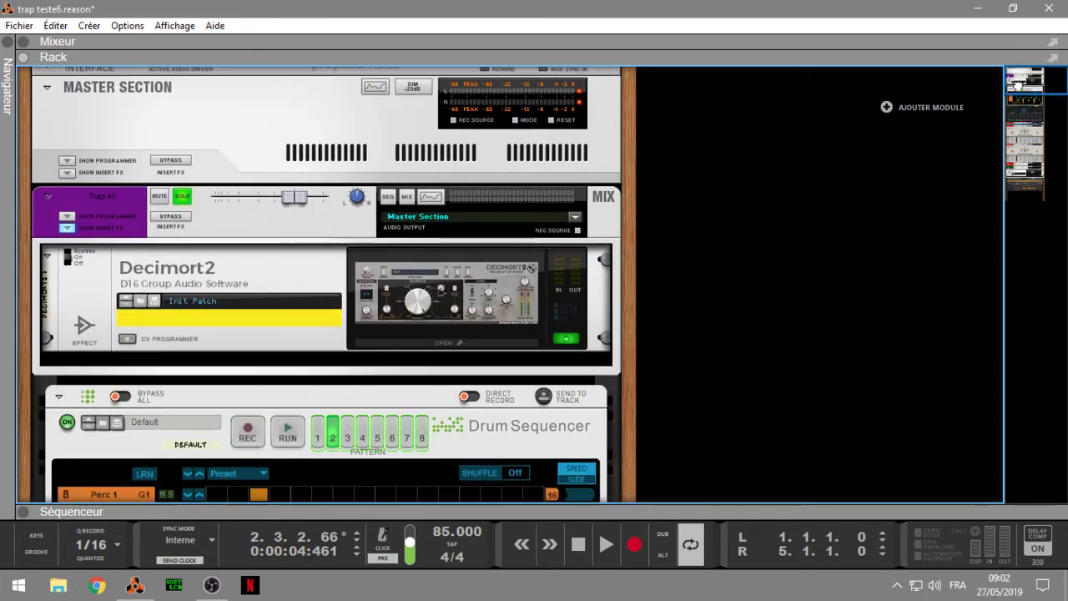
pyautogui.scroll(-1, 1011, 96)
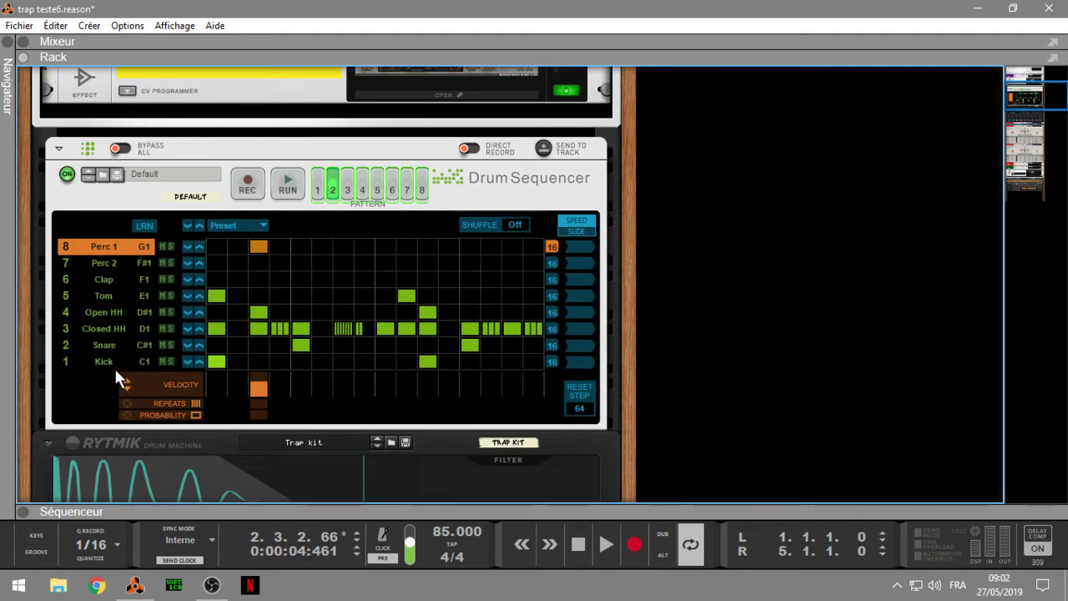
pyautogui.click(62, 359)
pyautogui.click(67, 340)
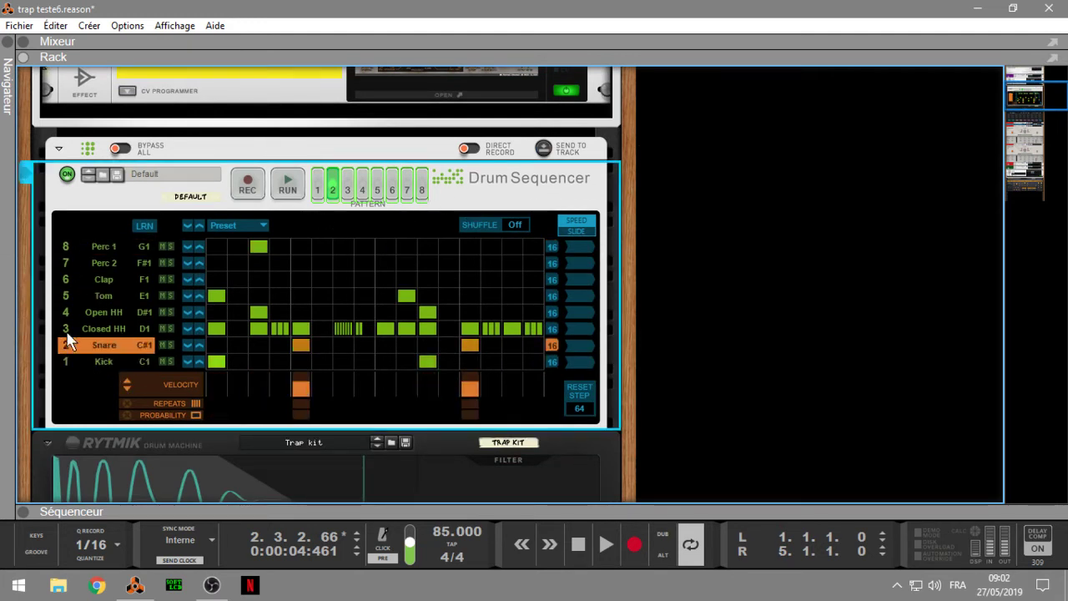
pyautogui.click(65, 329)
pyautogui.click(63, 312)
pyautogui.click(60, 293)
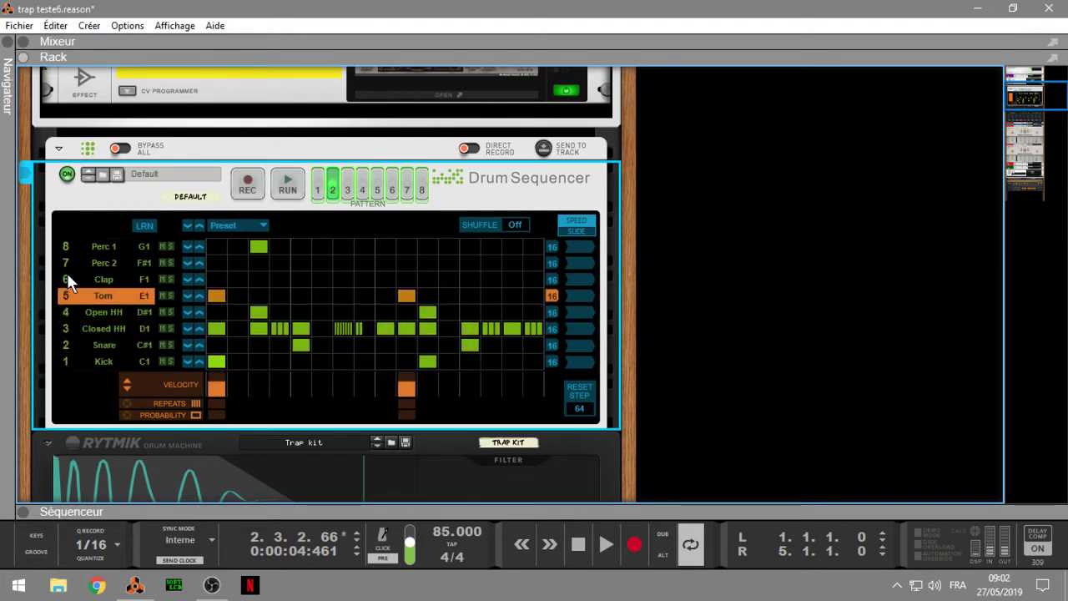
pyautogui.click(68, 279)
pyautogui.click(67, 263)
pyautogui.click(66, 246)
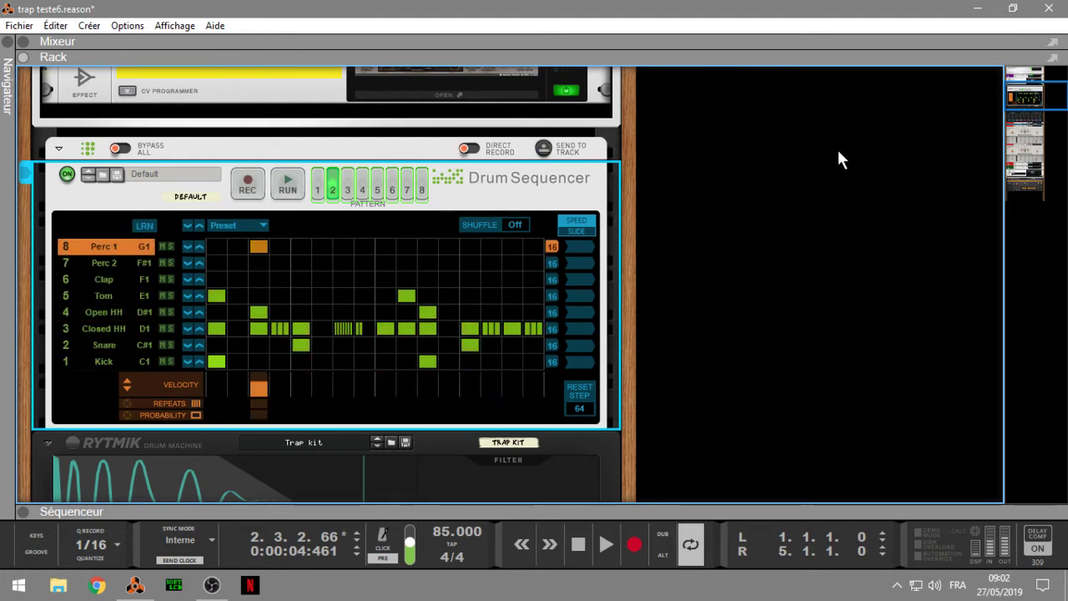
# - Select the Klik Bass track in the sequencer and show its Monotone bass synthesizer in the full rack view
pyautogui.moveTo(1025, 95); pyautogui.dragTo(1024, 111)
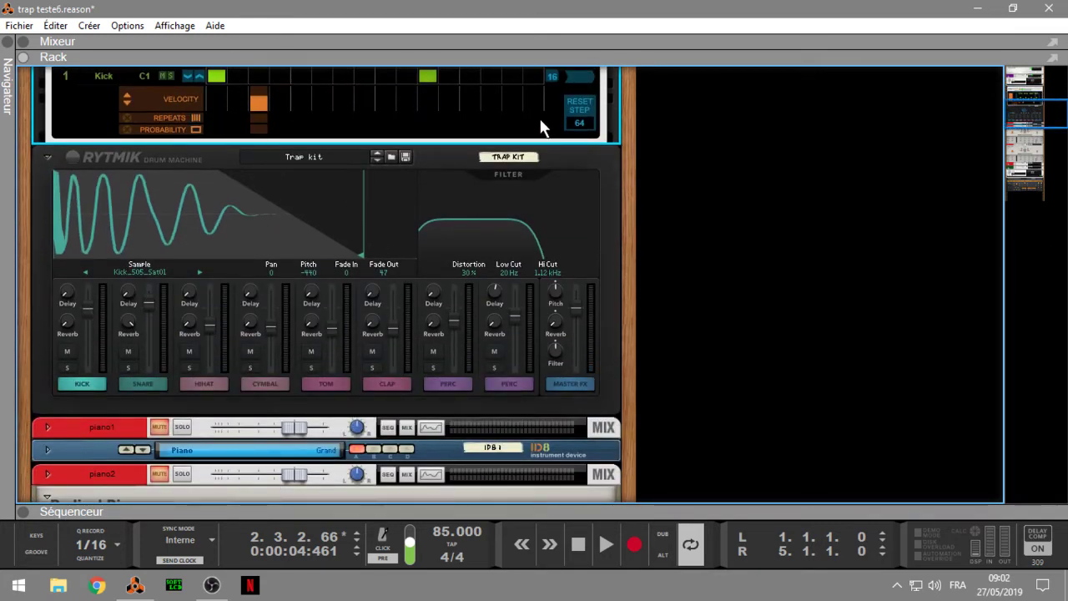
pyautogui.moveTo(1031, 107); pyautogui.dragTo(1058, 203)
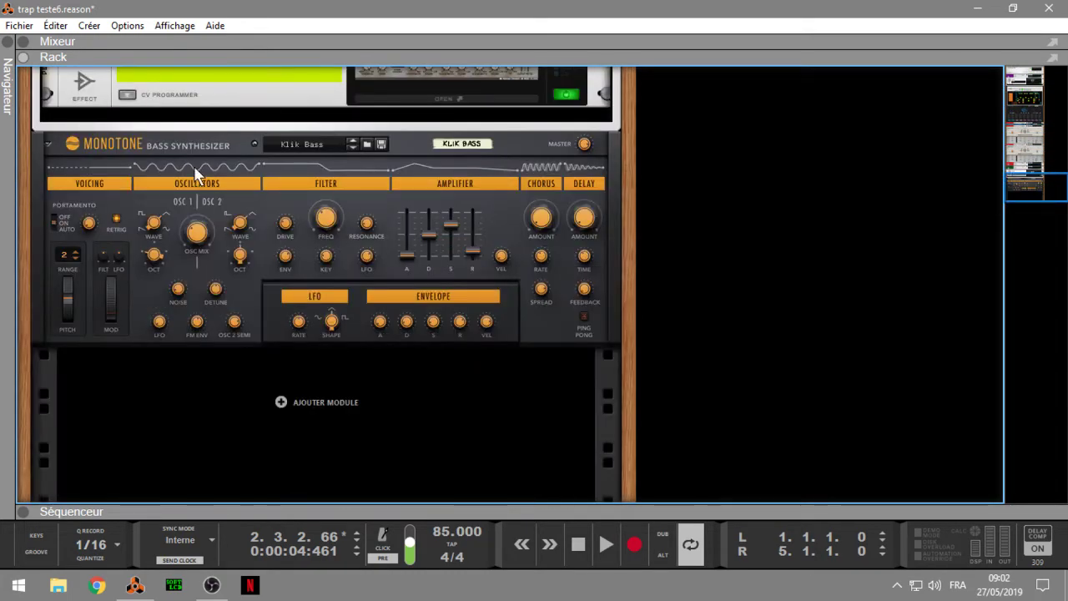
pyautogui.click(24, 511)
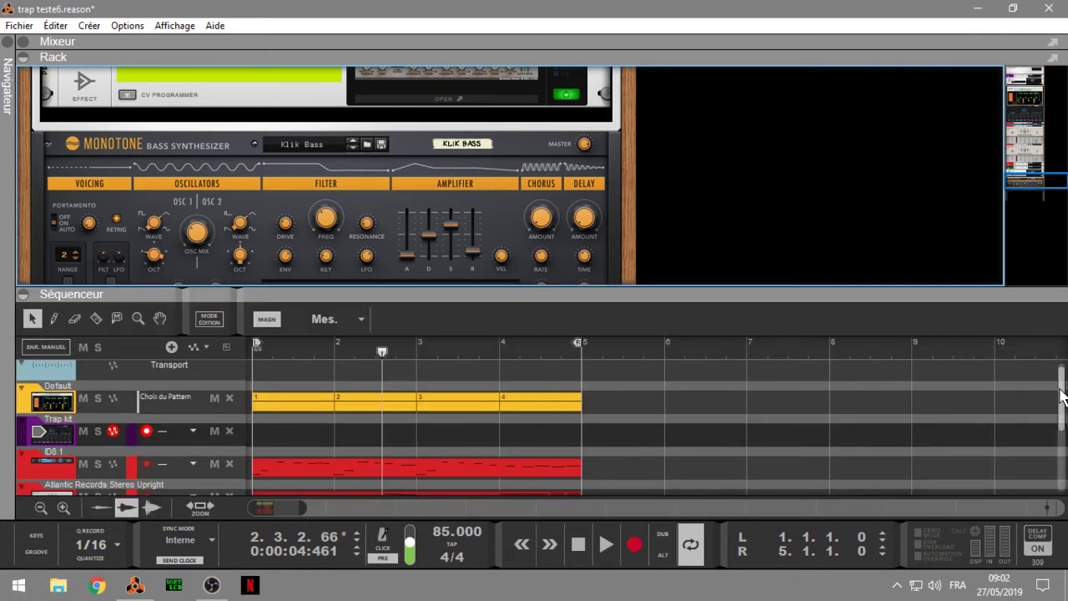
pyautogui.moveTo(1061, 380); pyautogui.dragTo(1062, 453)
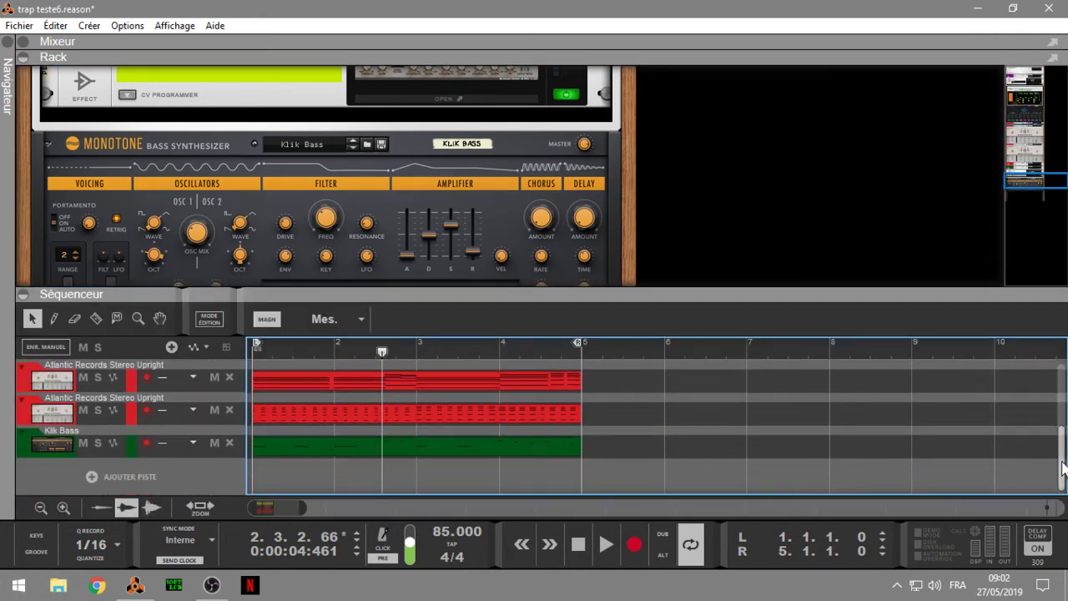
pyautogui.click(21, 446)
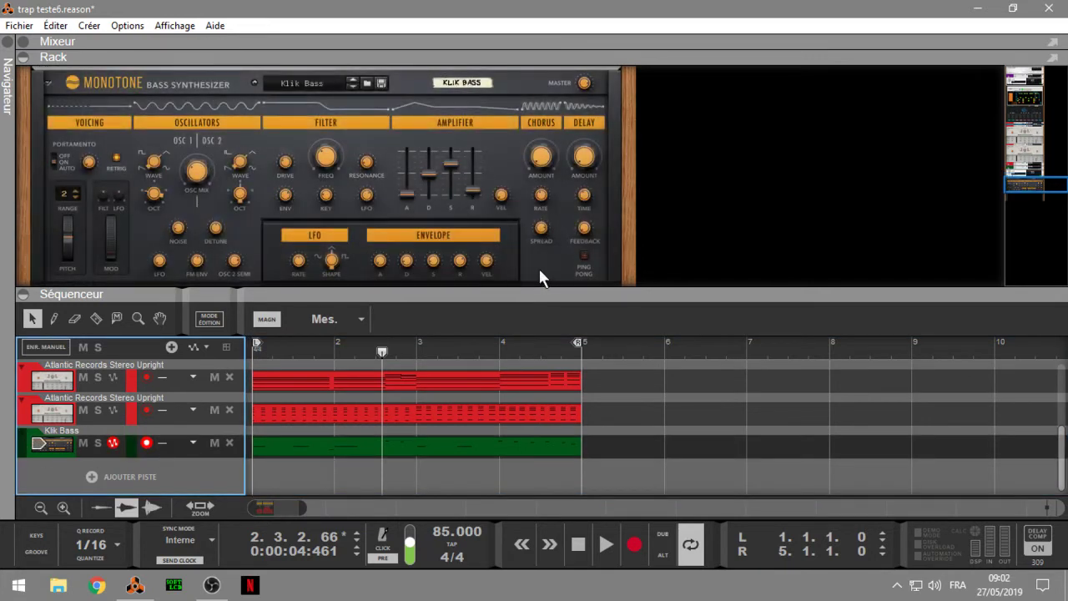
pyautogui.click(23, 293)
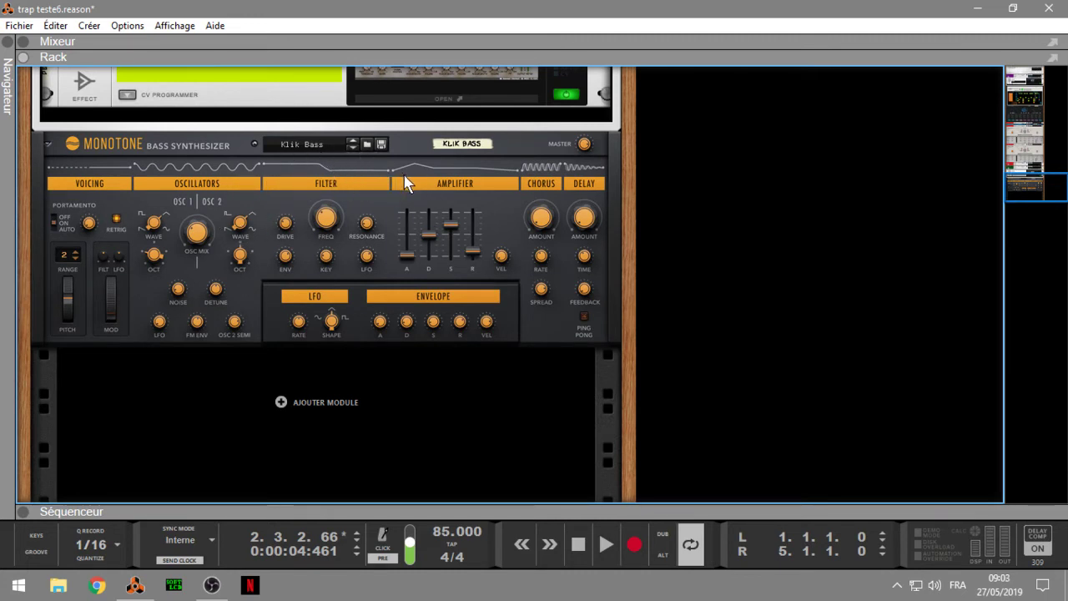
# - Examine the Monotone's list of patches and close it without loading one
pyautogui.click(305, 144)
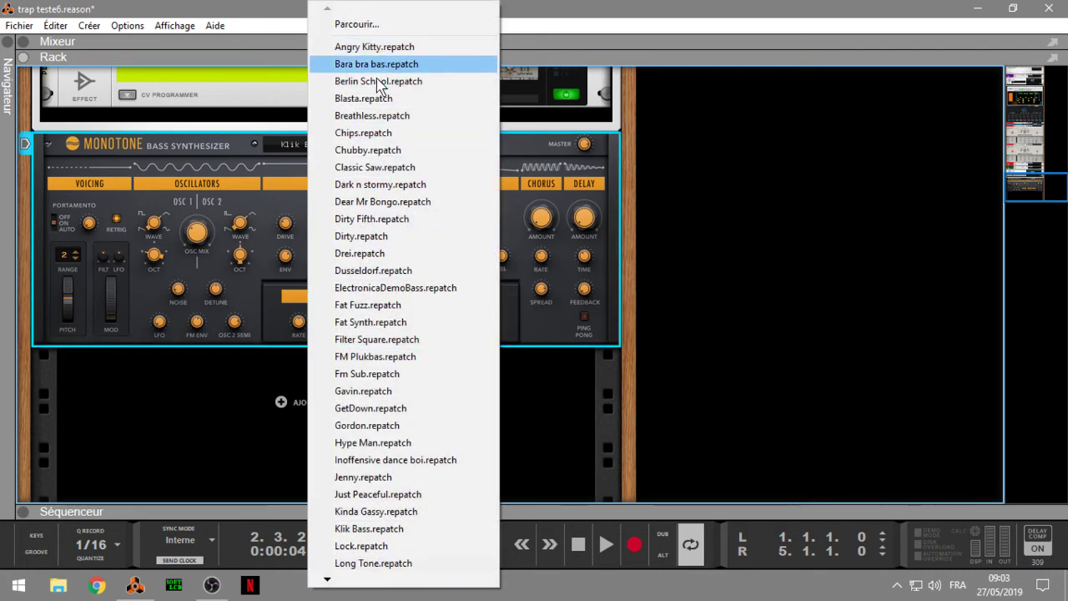
pyautogui.click(327, 579)
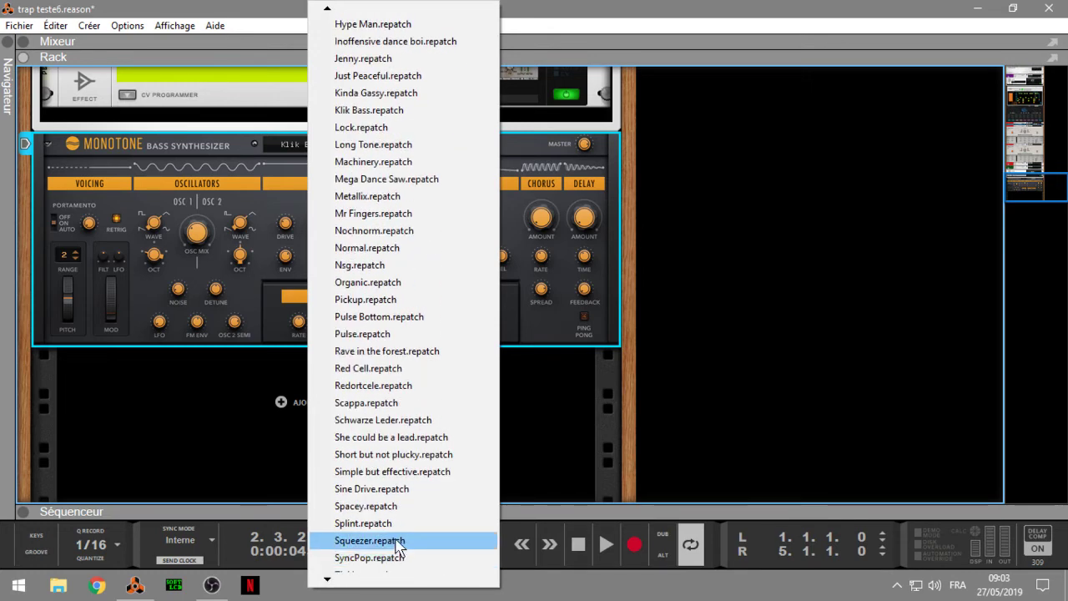
pyautogui.click(740, 408)
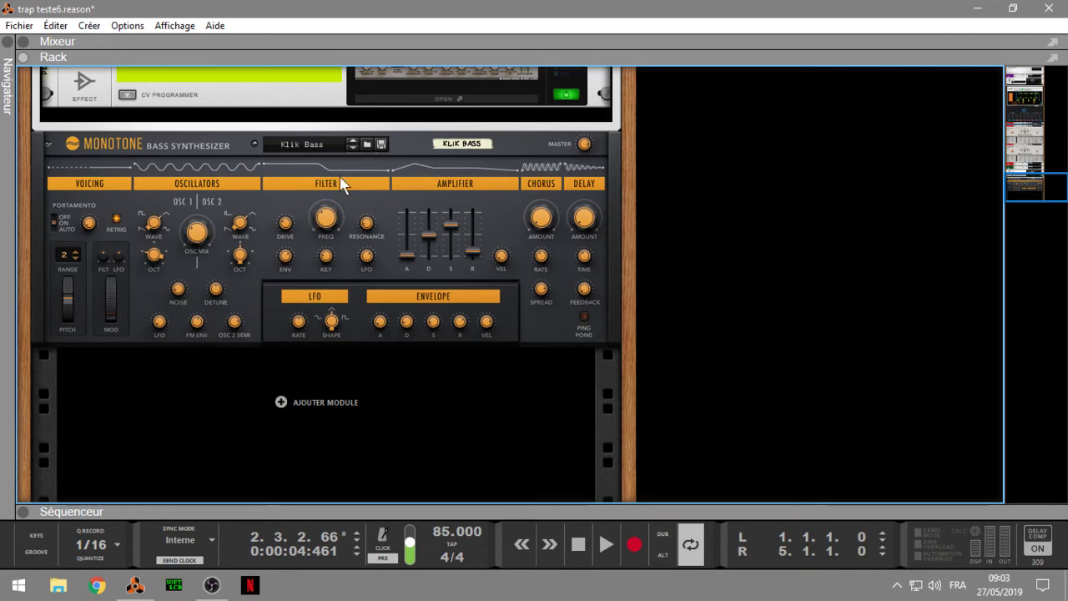
pyautogui.click(334, 319)
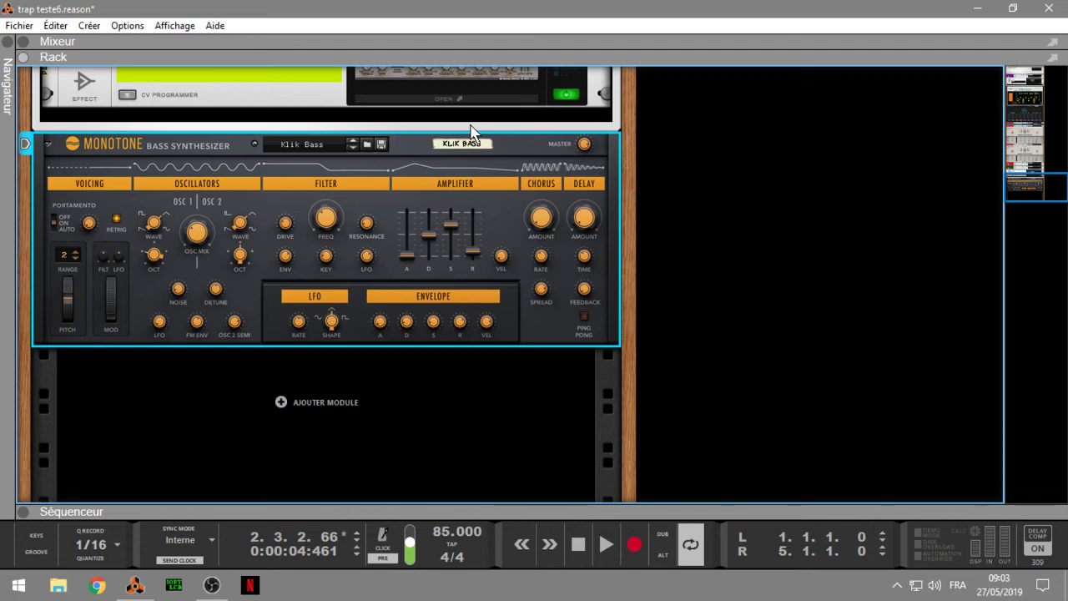
# - Turn off all channel solos from the mixer's master section and return to the full rack view
pyautogui.press('F5')
pyautogui.press('F7')
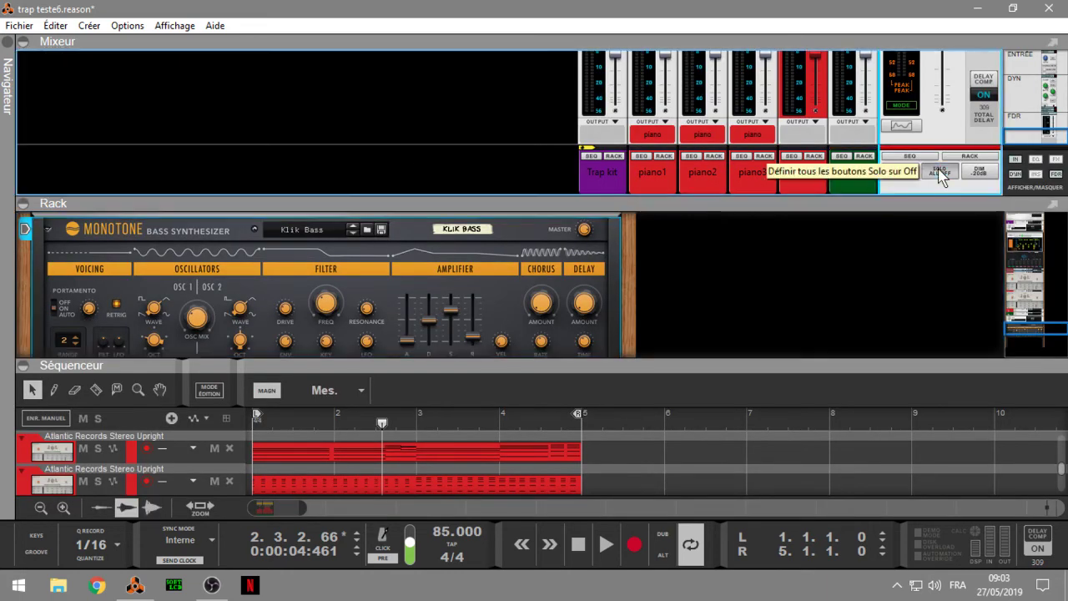
pyautogui.press('F6')
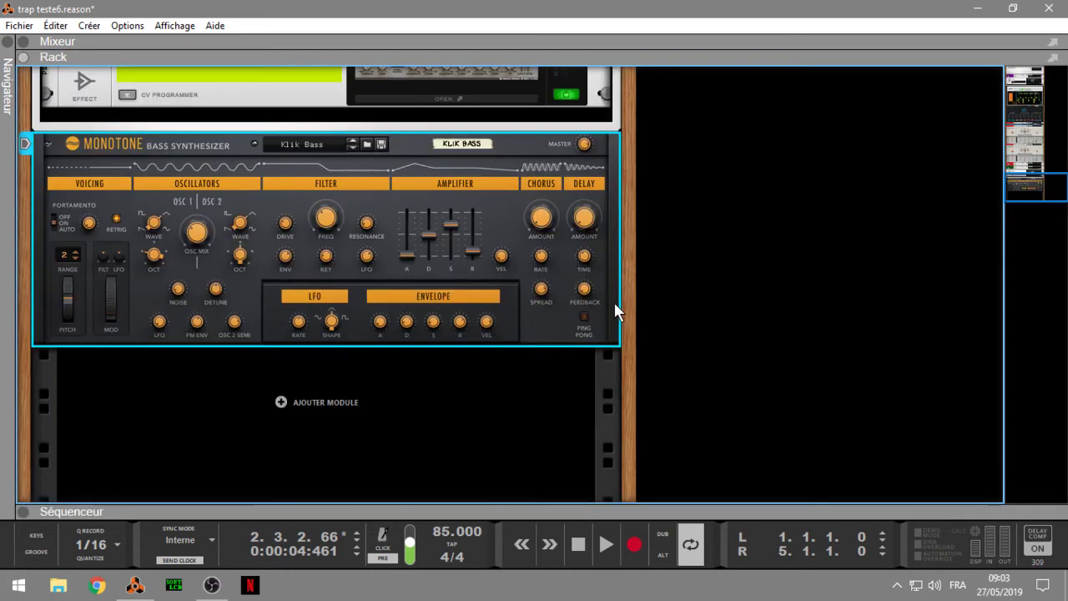
pyautogui.press('F7')
pyautogui.press('F6')
# - Solo the Klik Bass mix channel and start playback
pyautogui.moveTo(1030, 190)
pyautogui.mouseDown()
pyautogui.moveTo(1029, 166)
pyautogui.moveTo(1029, 176)
pyautogui.mouseUp()
pyautogui.click(182, 176)
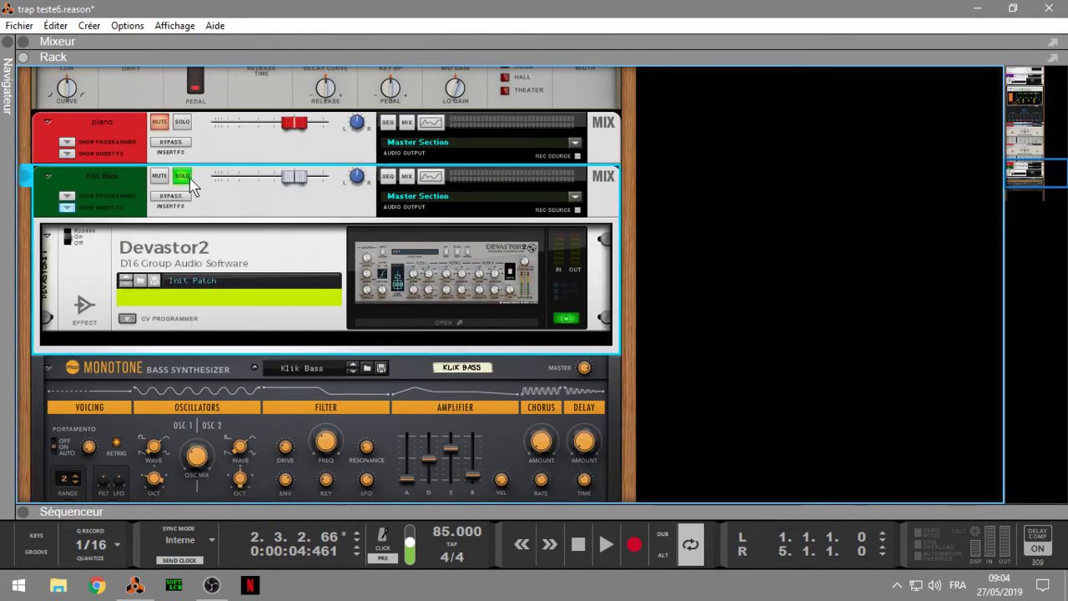
pyautogui.press('space')
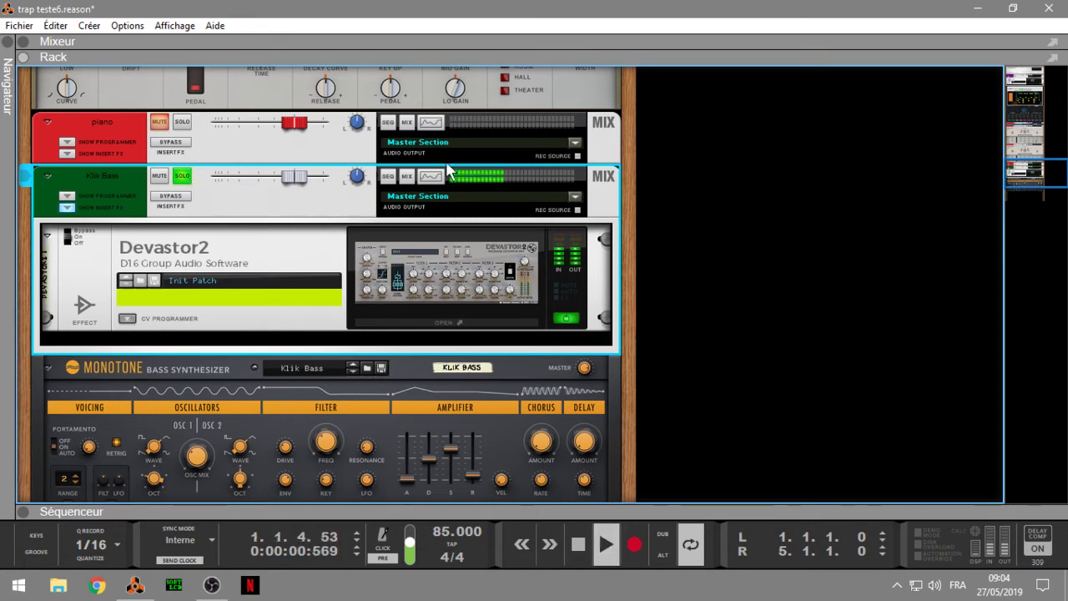
# - Audition the Lock and Long Tone patches on the Monotone bass synthesizer during playback
pyautogui.moveTo(1014, 171); pyautogui.dragTo(1019, 181)
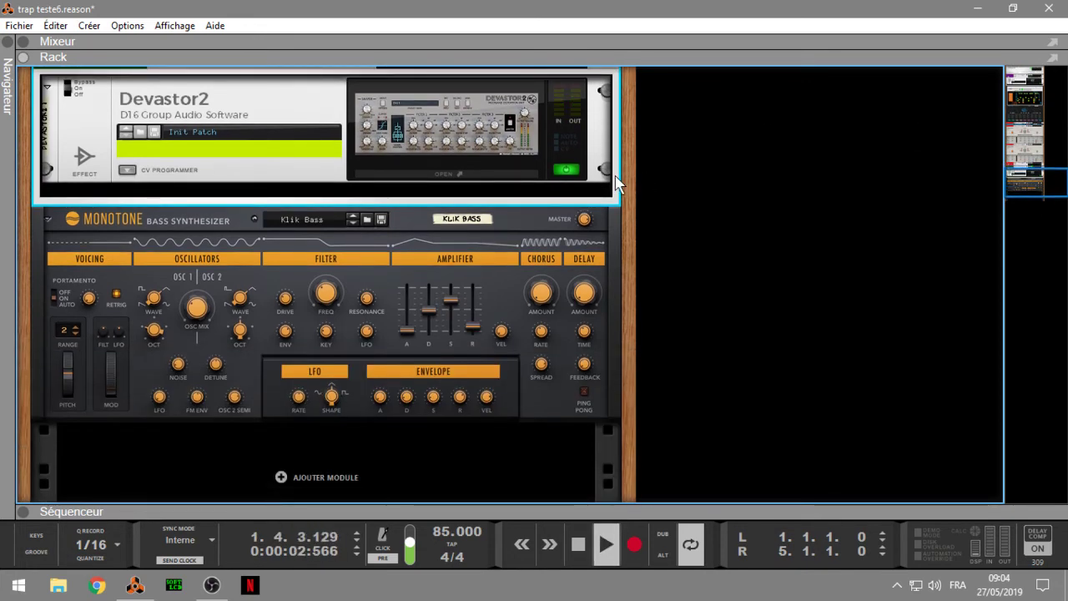
pyautogui.click(351, 222)
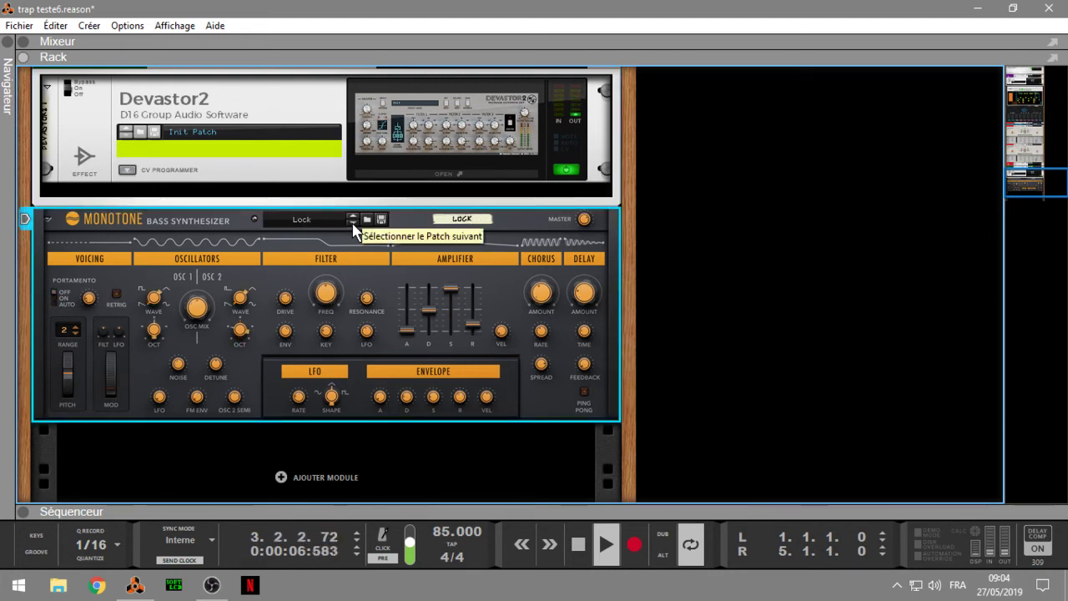
pyautogui.click(353, 224)
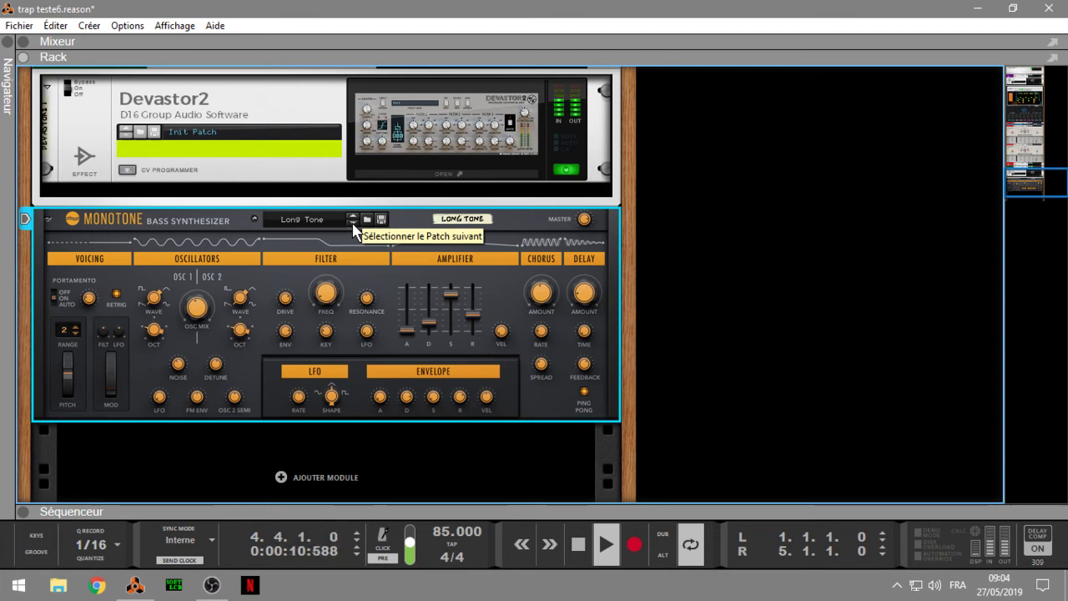
# - Step the Monotone bass synthesizer through the Machinery, Mega Dance Saw and Metallix patches to Mr Fingers during playback
pyautogui.click(352, 224)
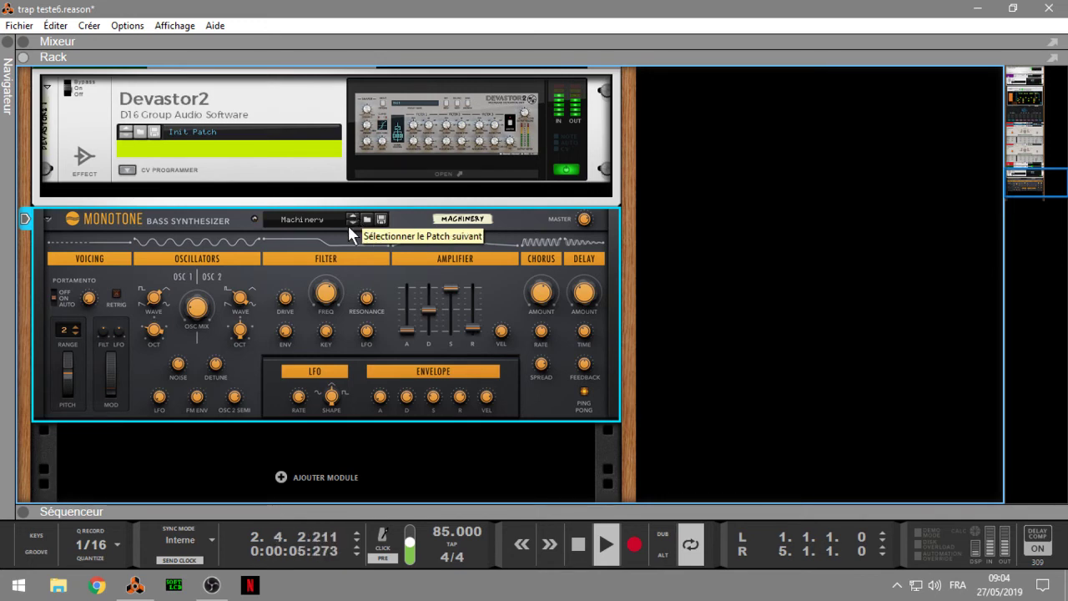
pyautogui.click(352, 225)
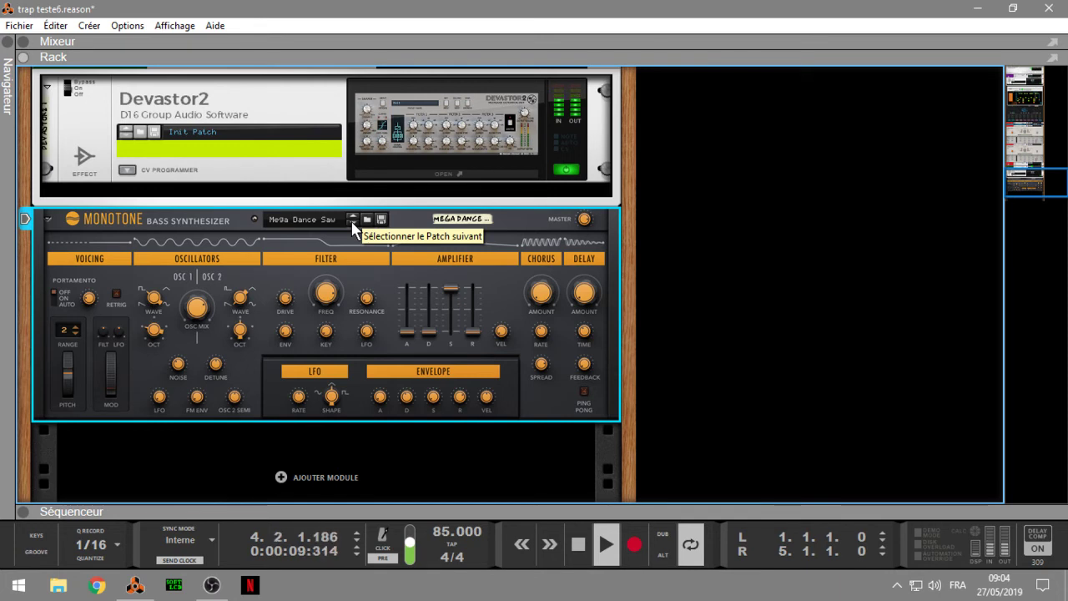
pyautogui.click(352, 224)
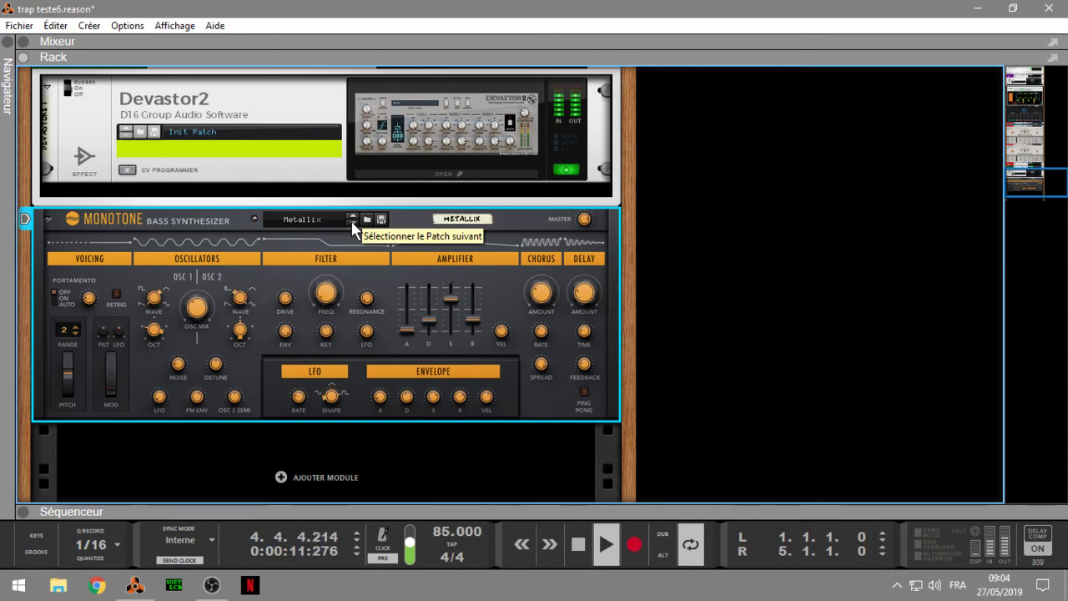
pyautogui.click(352, 223)
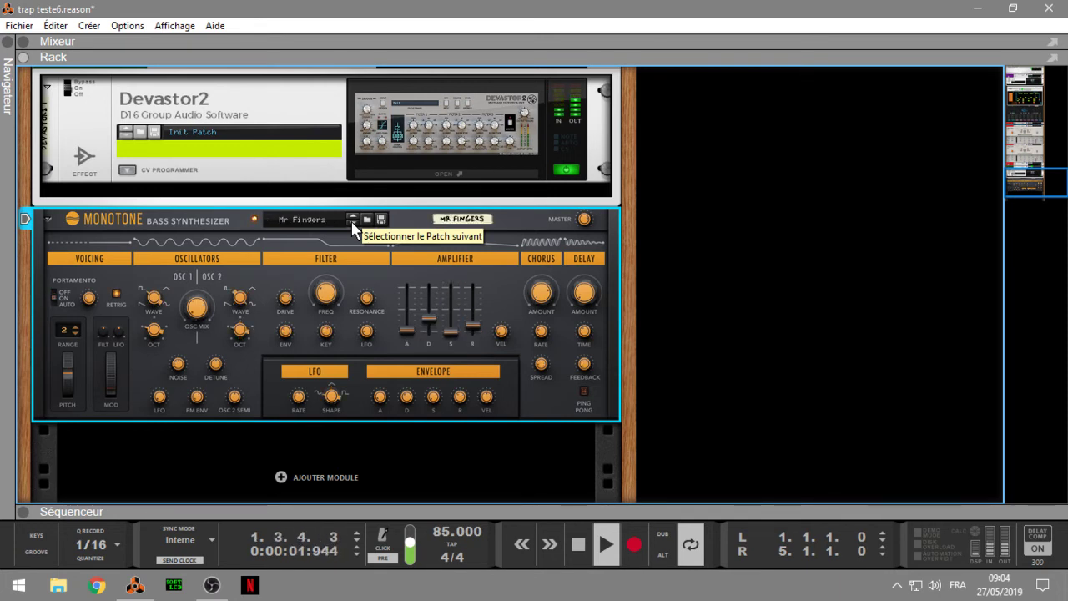
# - Compare the Mr Fingers bass with the full mix by turning its channel solo off and back on, and stop playback
pyautogui.moveTo(1048, 179); pyautogui.dragTo(1044, 175)
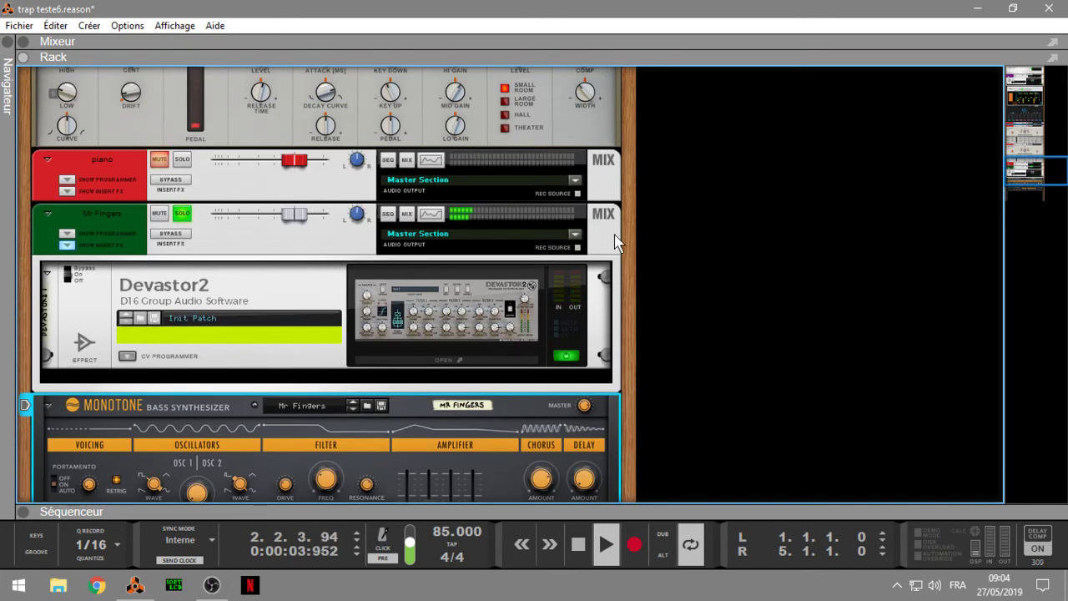
pyautogui.click(182, 213)
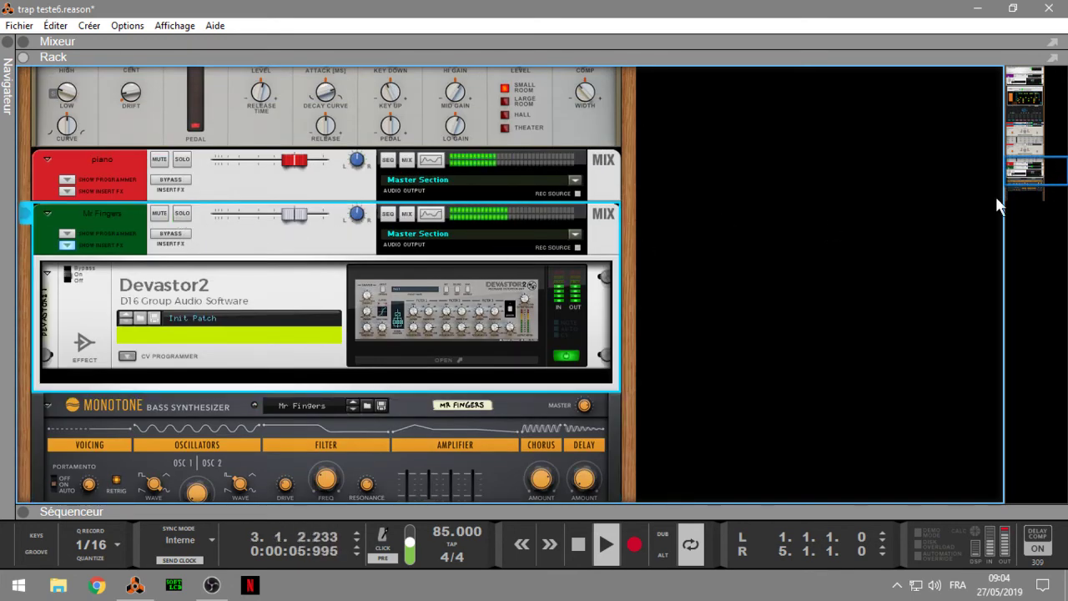
pyautogui.moveTo(1022, 176)
pyautogui.mouseDown()
pyautogui.moveTo(1027, 202)
pyautogui.moveTo(1026, 193)
pyautogui.mouseUp()
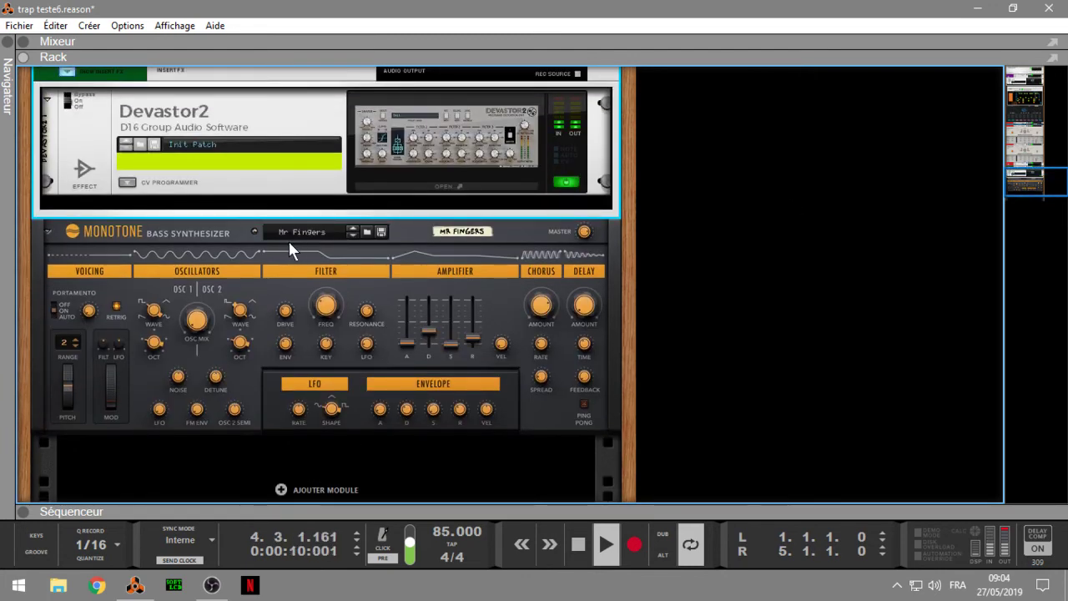
pyautogui.moveTo(1009, 189); pyautogui.dragTo(1010, 184)
pyautogui.click(178, 116)
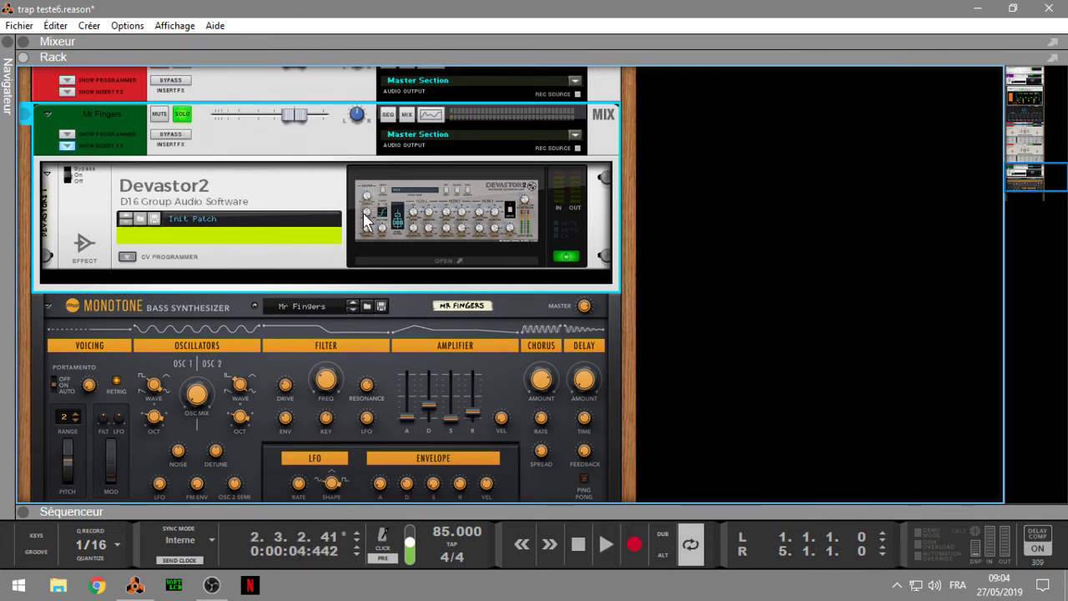
# - Examine the Monotone's audio outputs and modulation inputs on the back of the rack and return to the front
pyautogui.press('Tab')
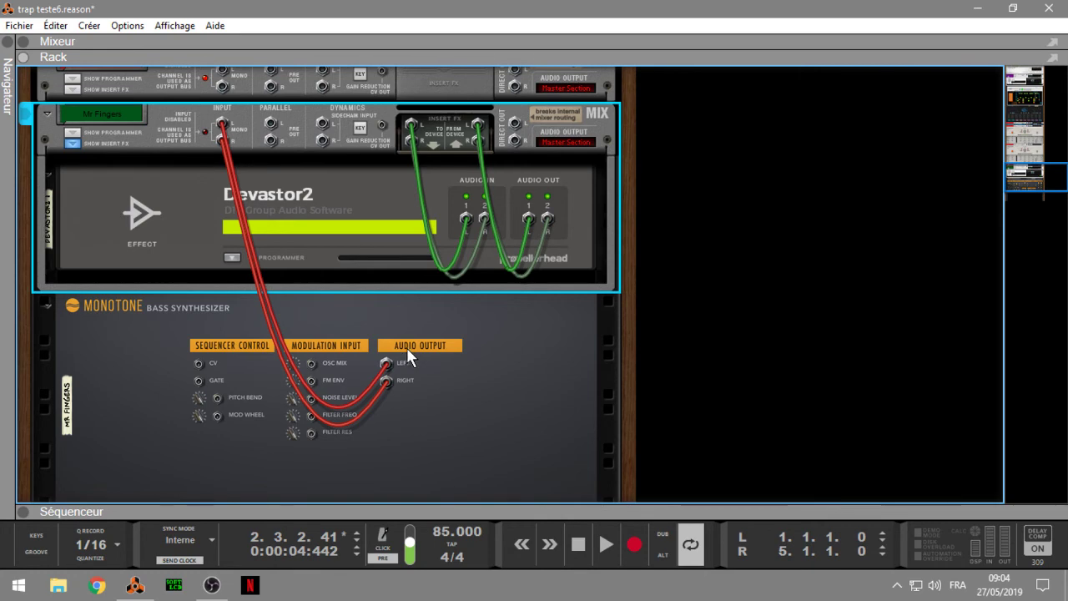
pyautogui.press('Tab')
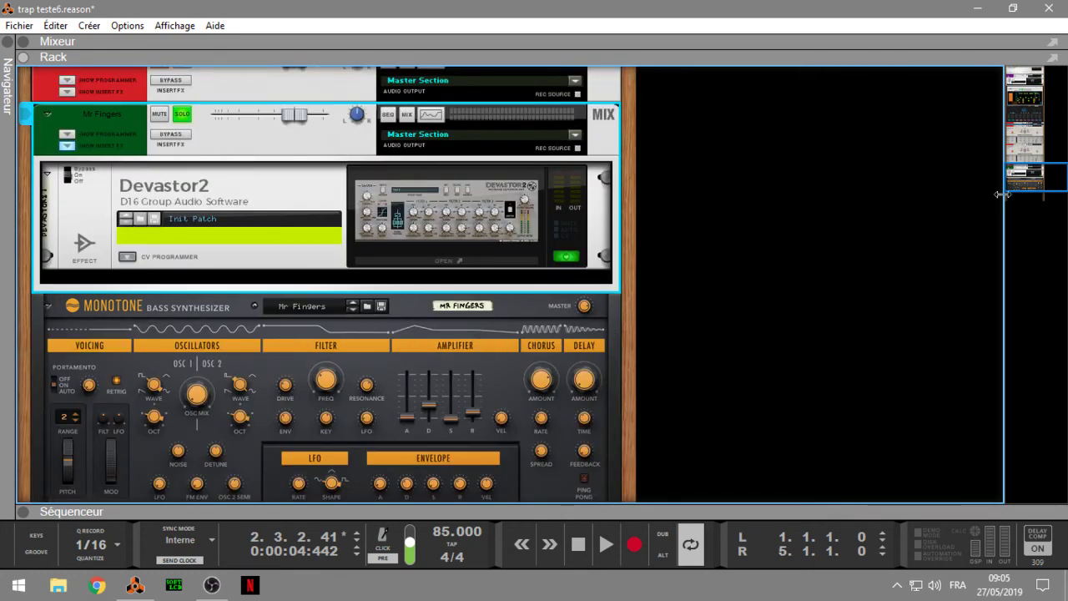
pyautogui.scroll(-3, 674, 278)
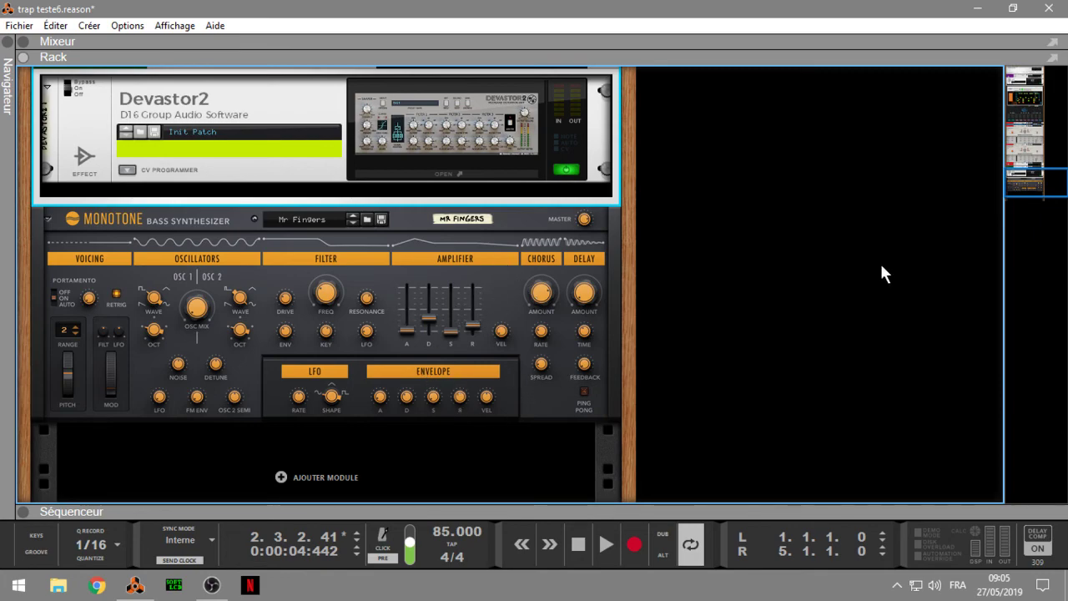
pyautogui.moveTo(1036, 174); pyautogui.dragTo(1032, 111)
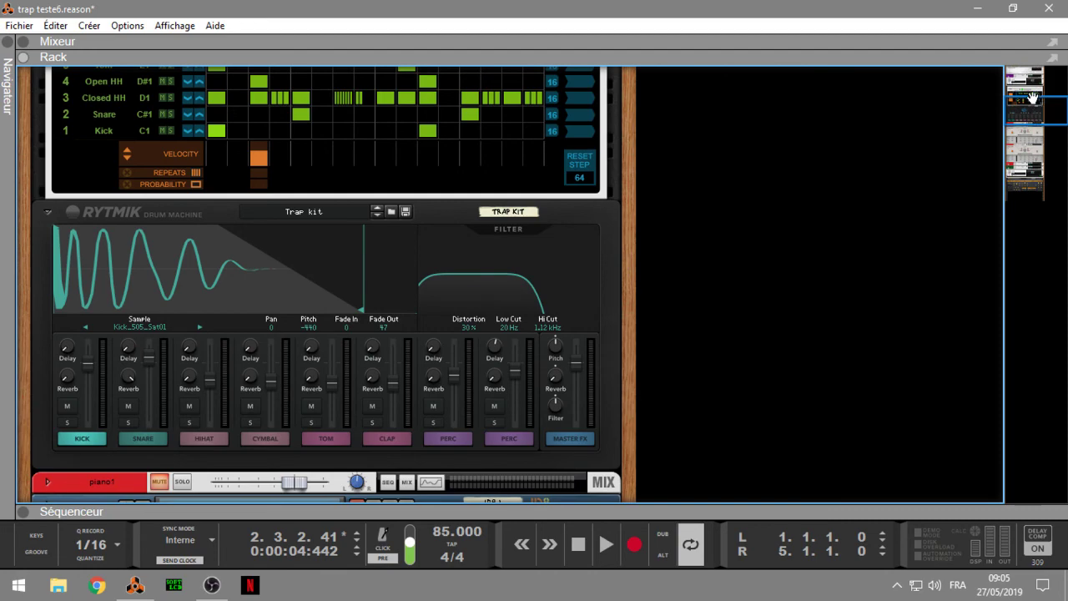
pyautogui.moveTo(1036, 119); pyautogui.dragTo(1040, 164)
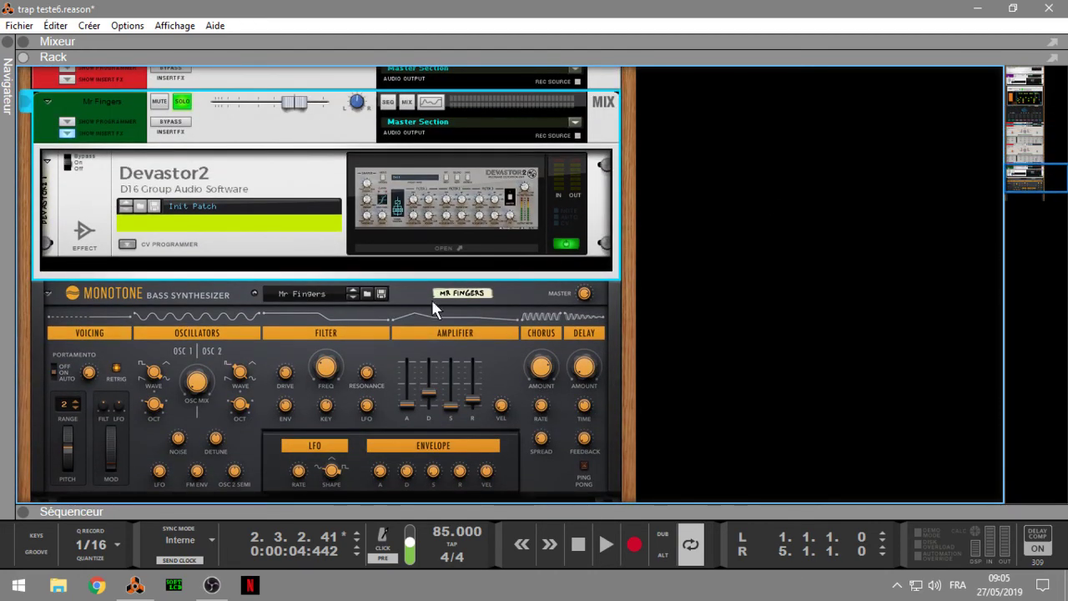